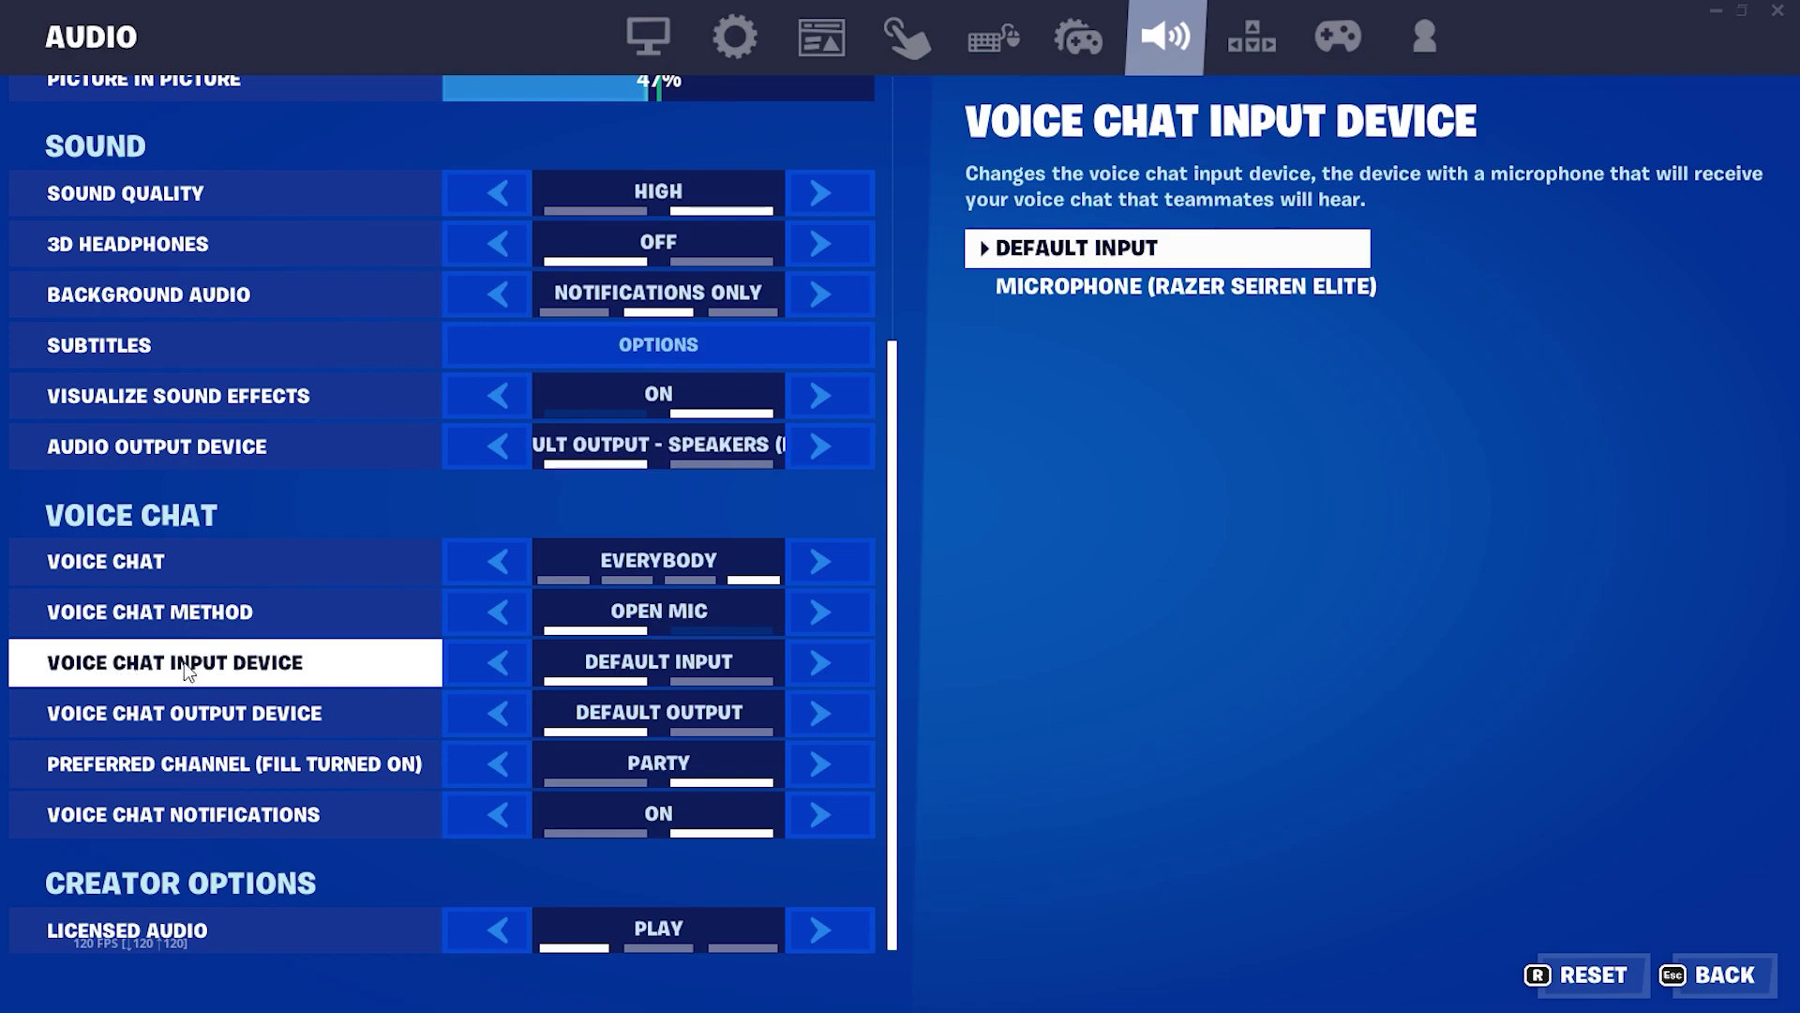
Step: Set the voice chat input device to Microphone (Razer Seiren Elite), apply the change and leave the audio settings
{"action": "left_click", "coordinate": [821, 664]}
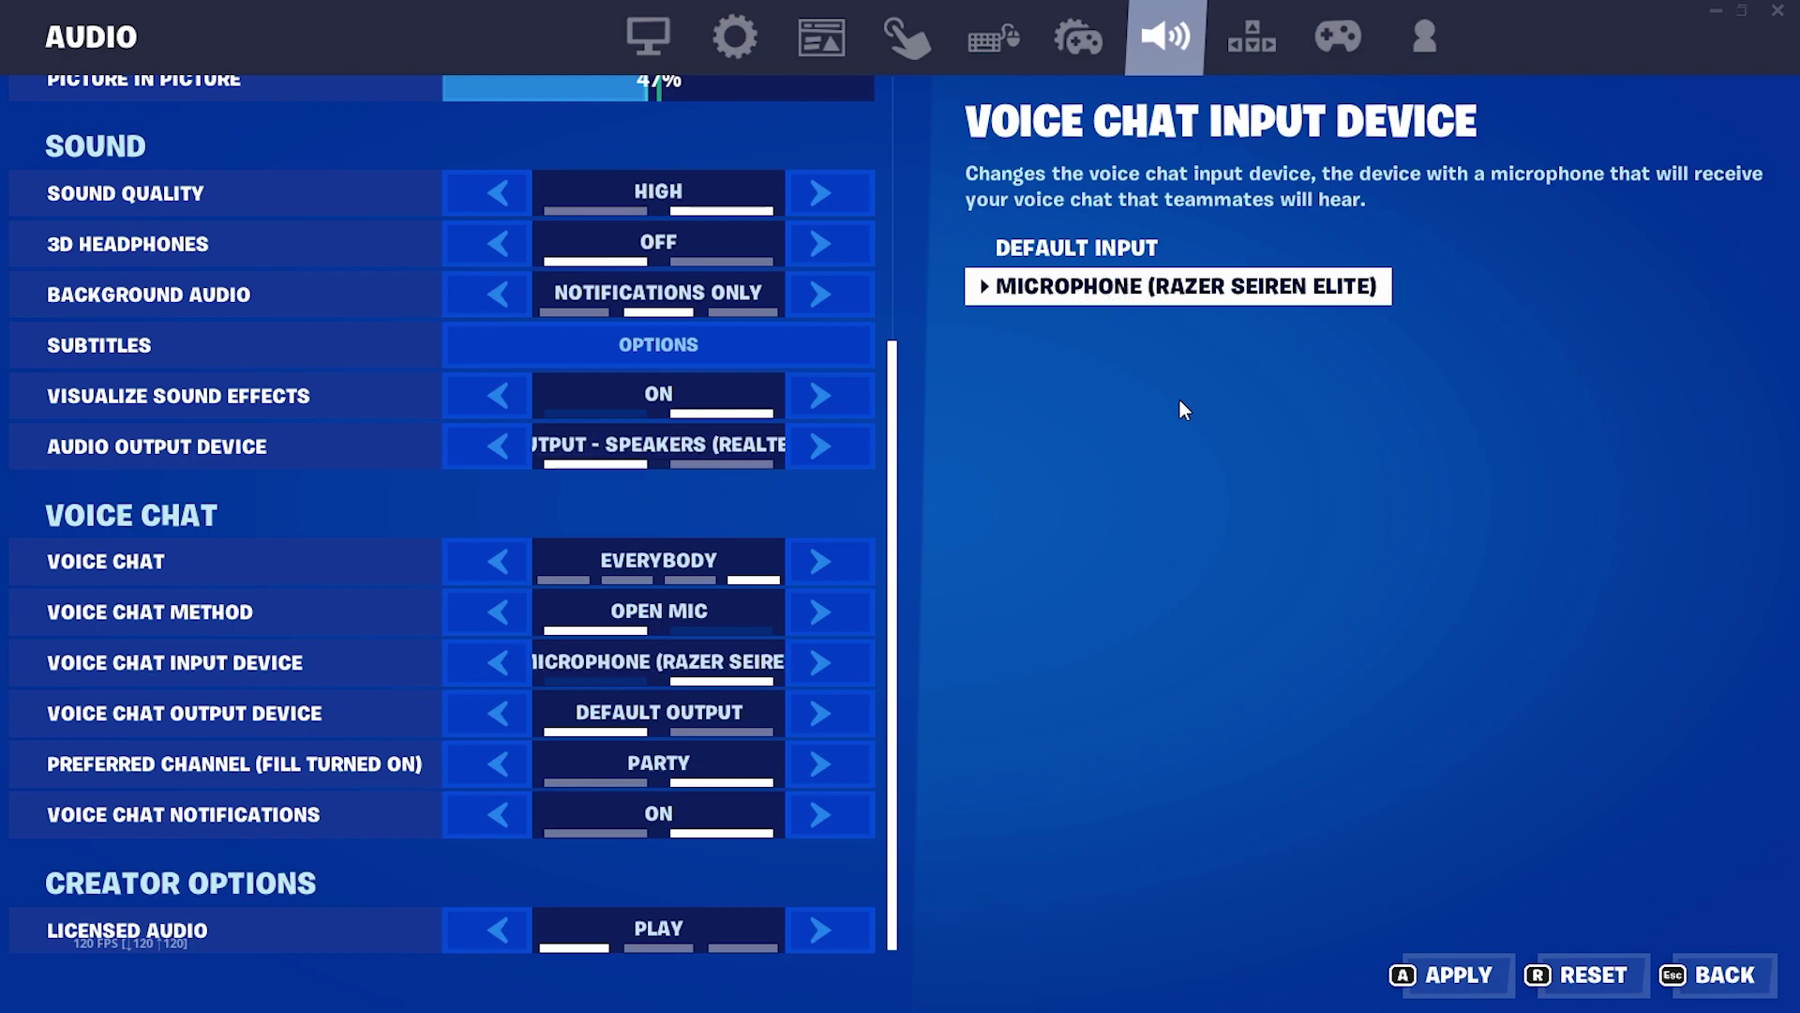
{"action": "left_click", "coordinate": [1416, 990]}
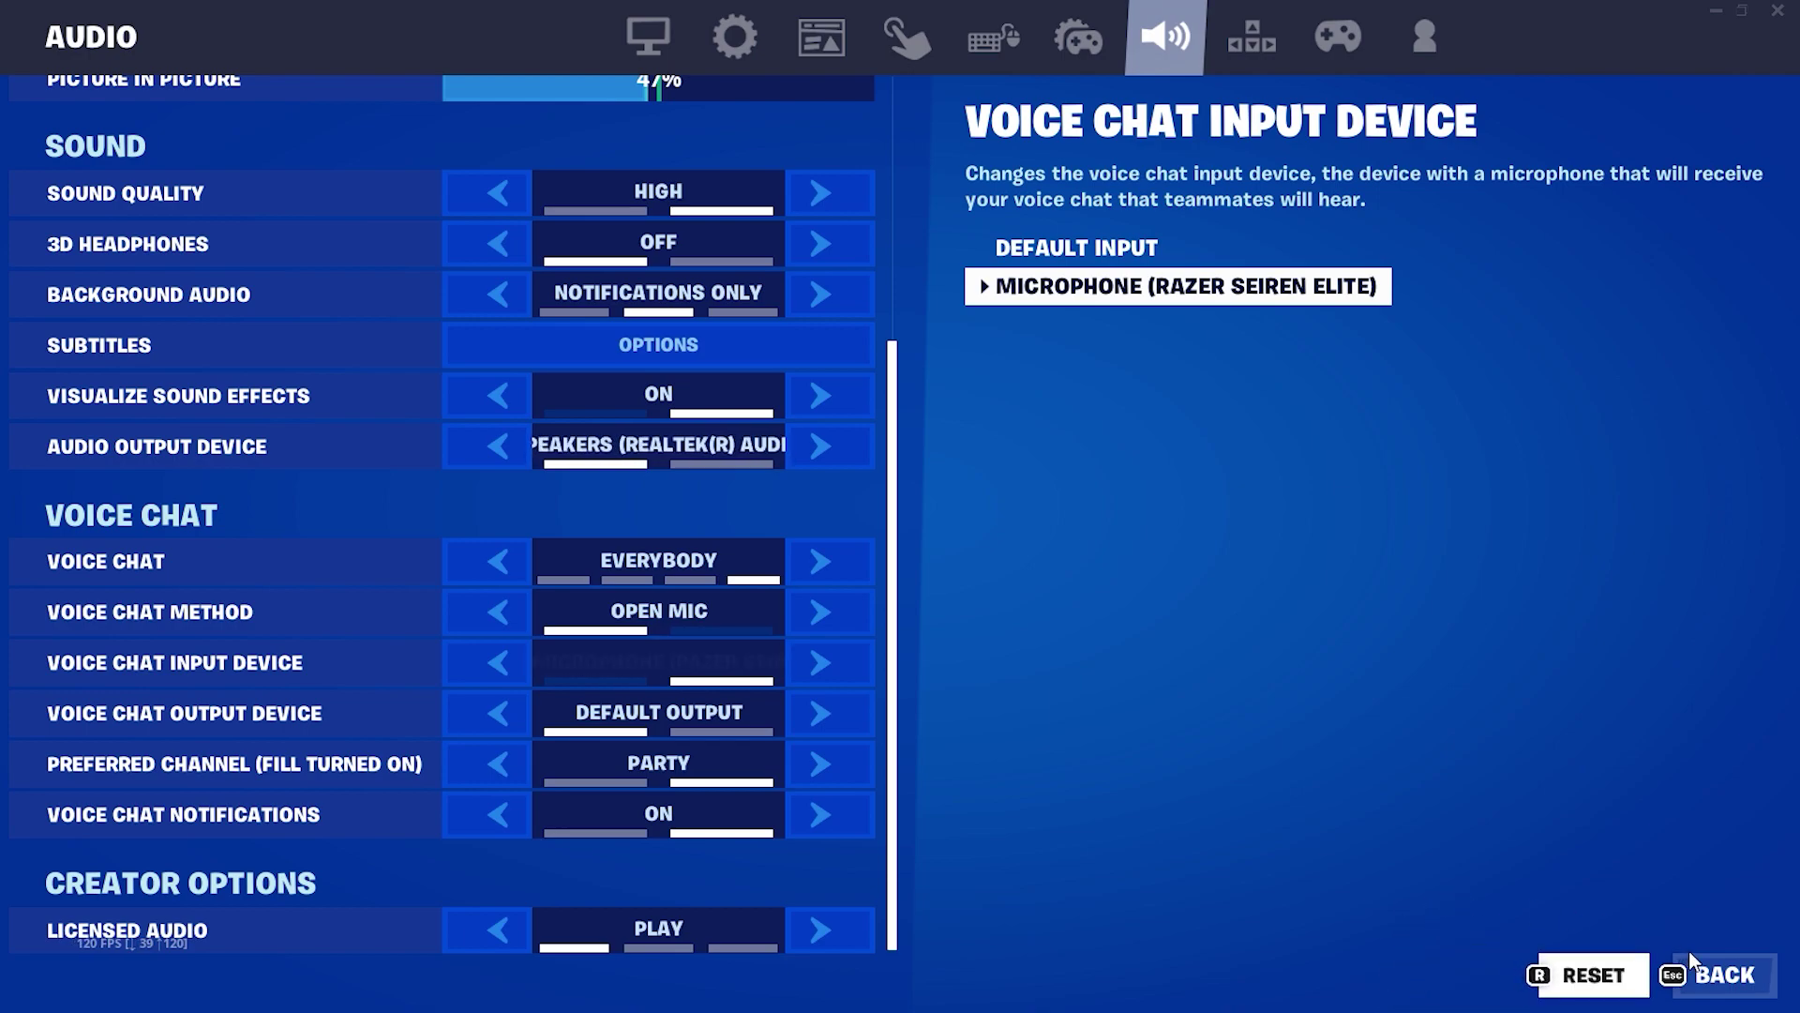
{"action": "left_click", "coordinate": [1716, 975]}
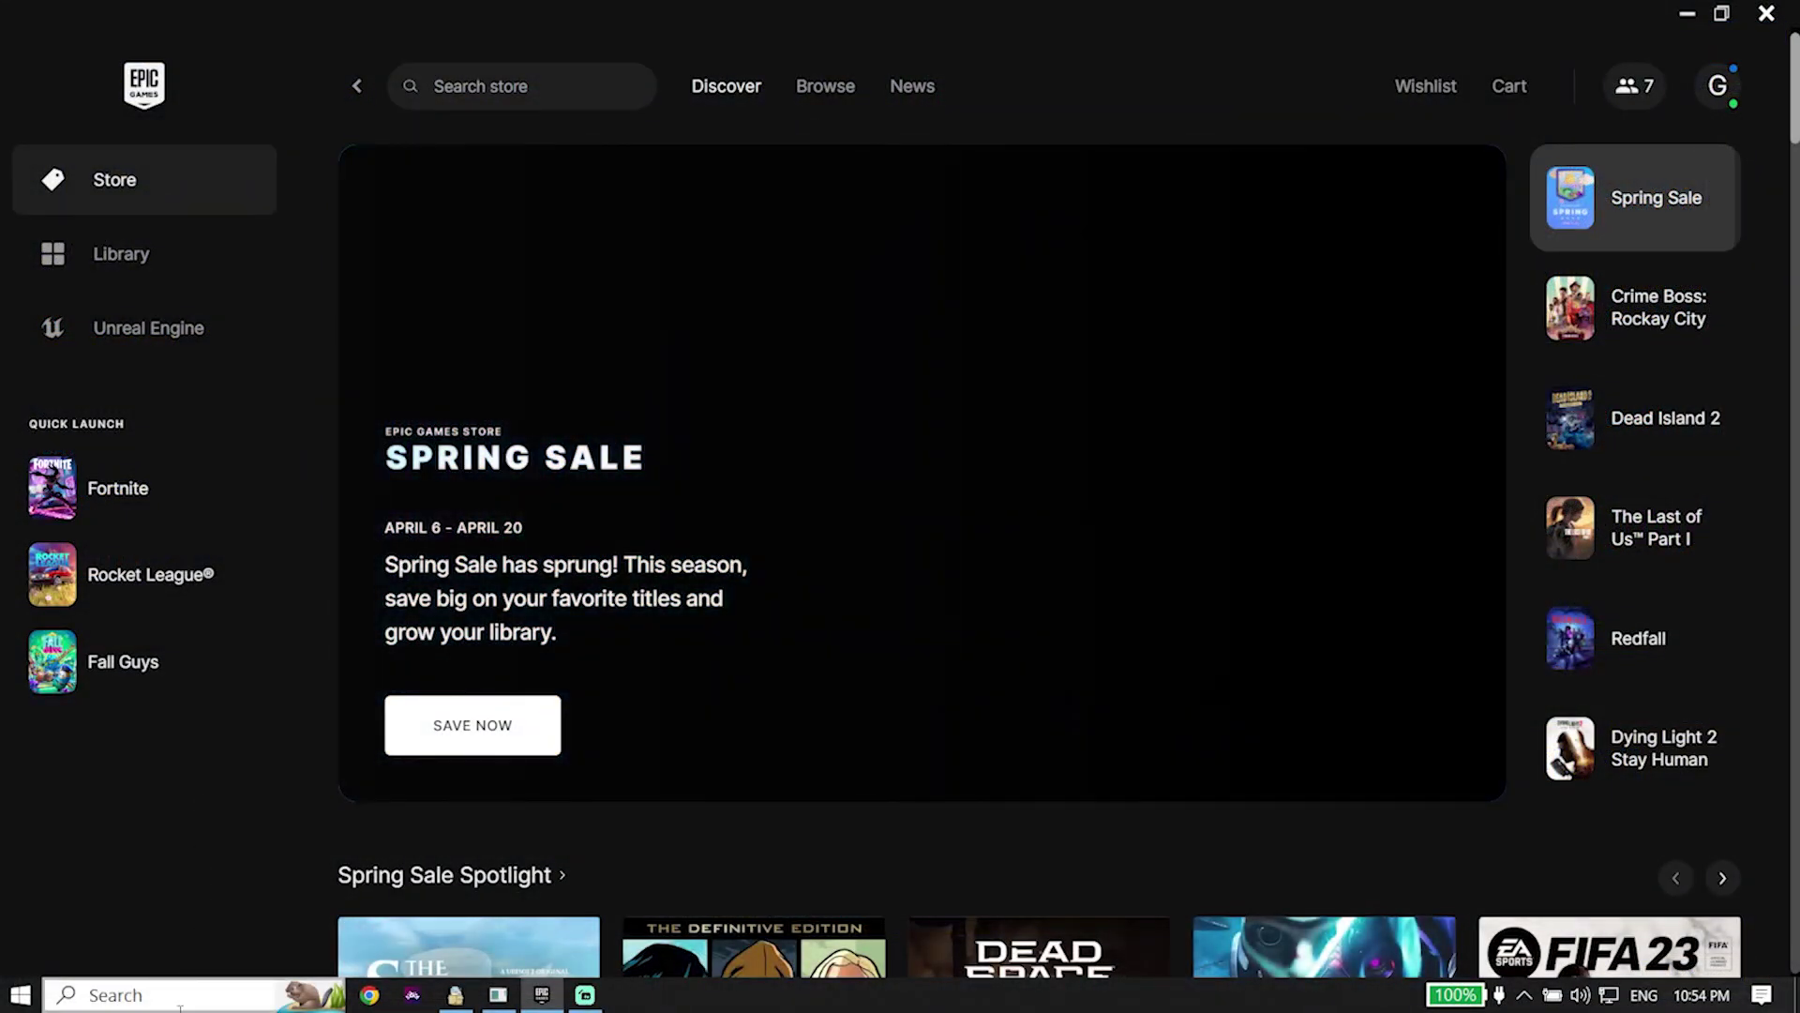
Step: Switch to Windows Settings and review the microphone privacy permissions for the device, Microsoft Store apps and desktop apps
{"action": "left_click", "coordinate": [180, 1003]}
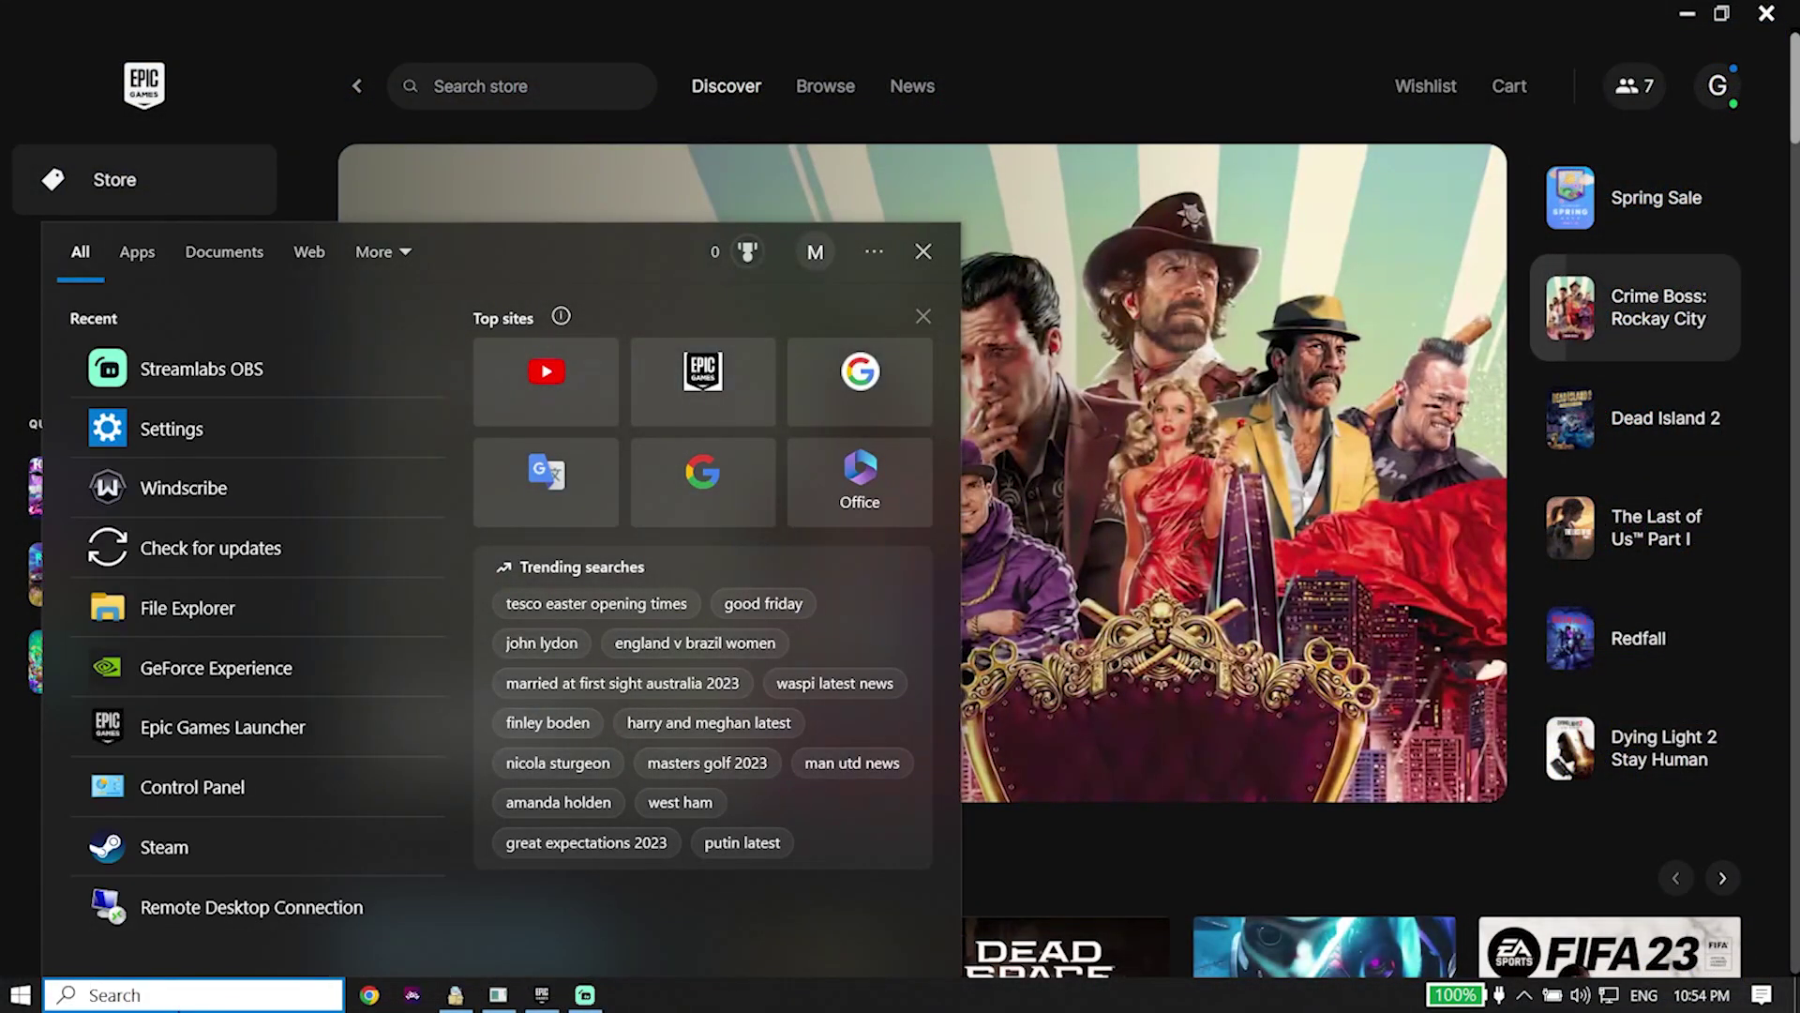
{"action": "type", "text": "se"}
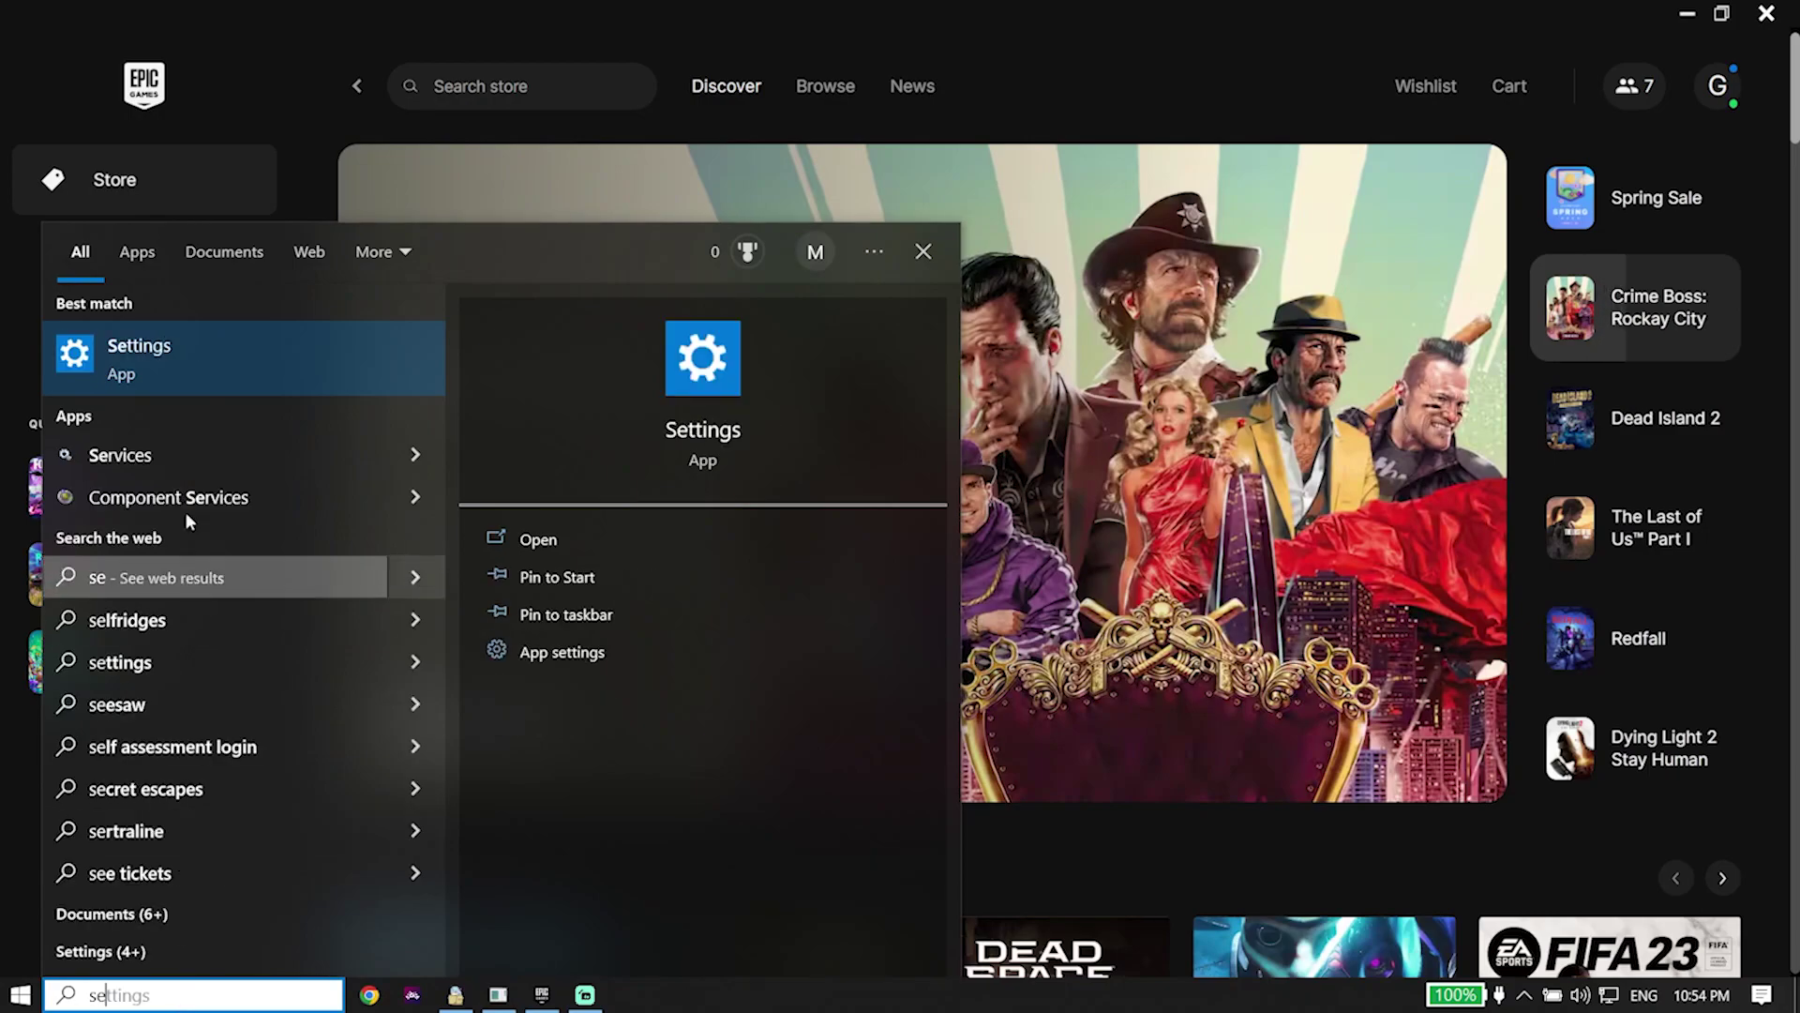
{"action": "left_click", "coordinate": [198, 323]}
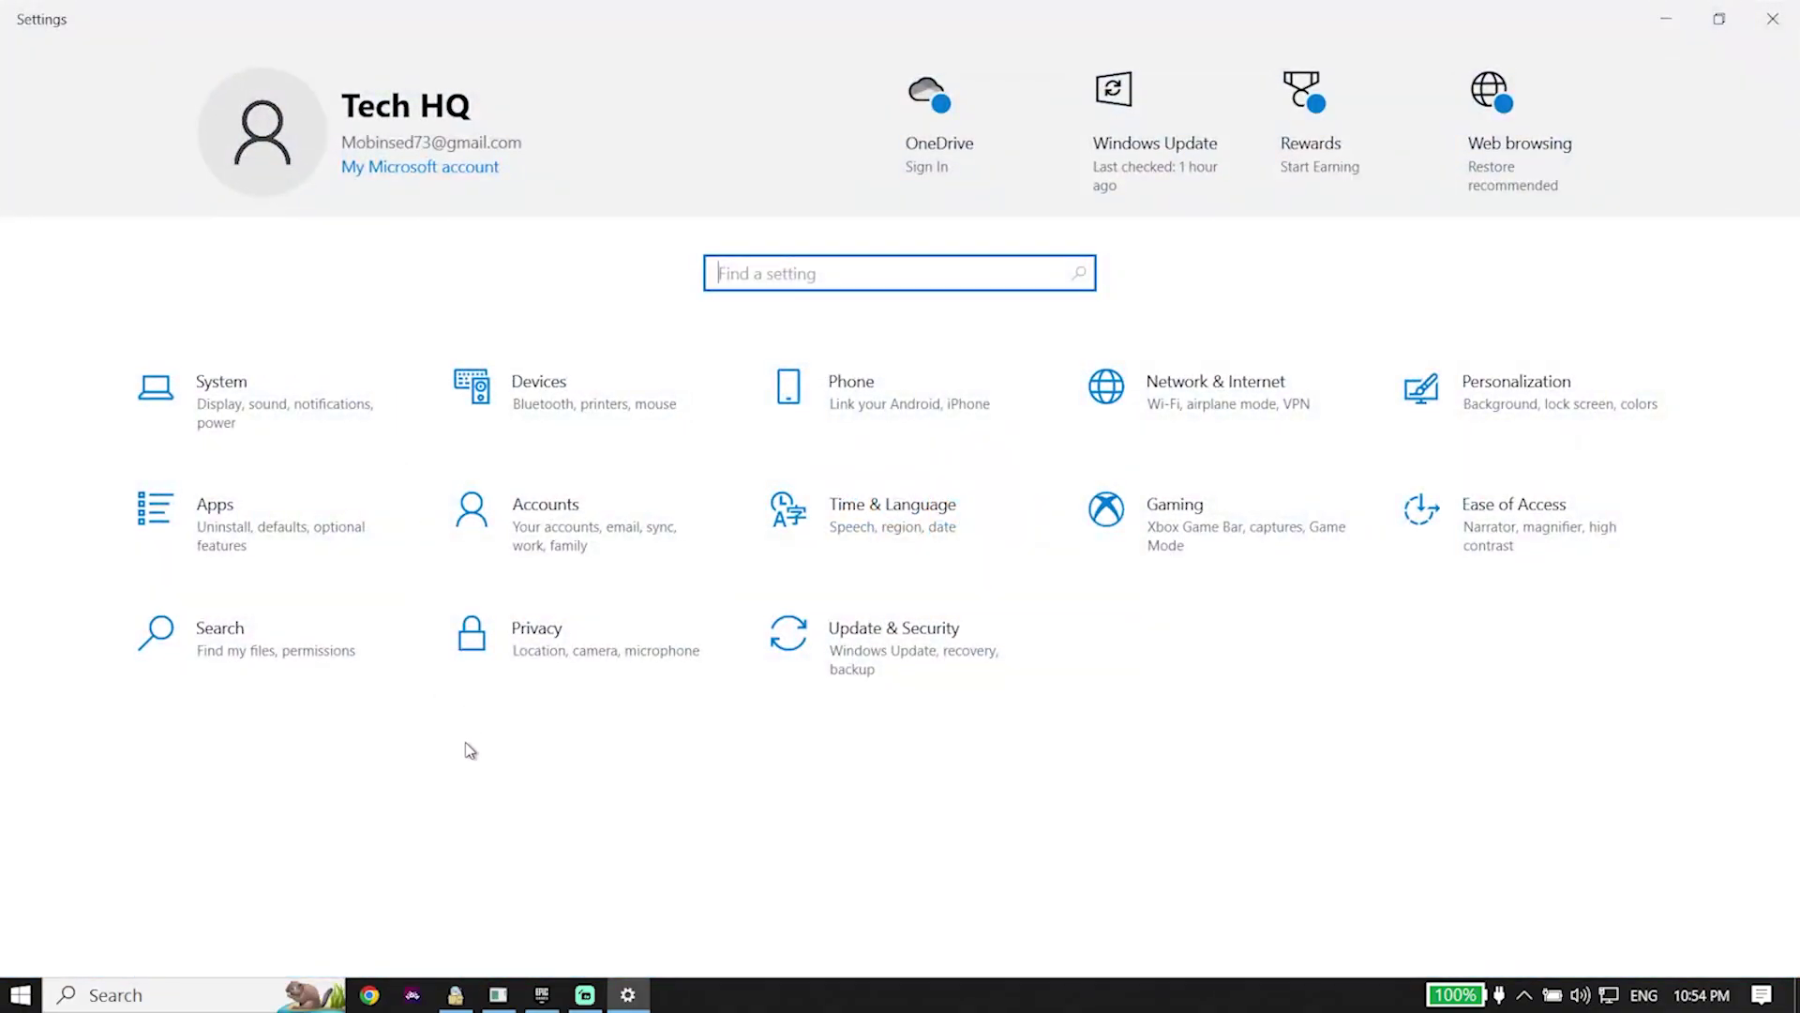
{"action": "left_click", "coordinate": [506, 674]}
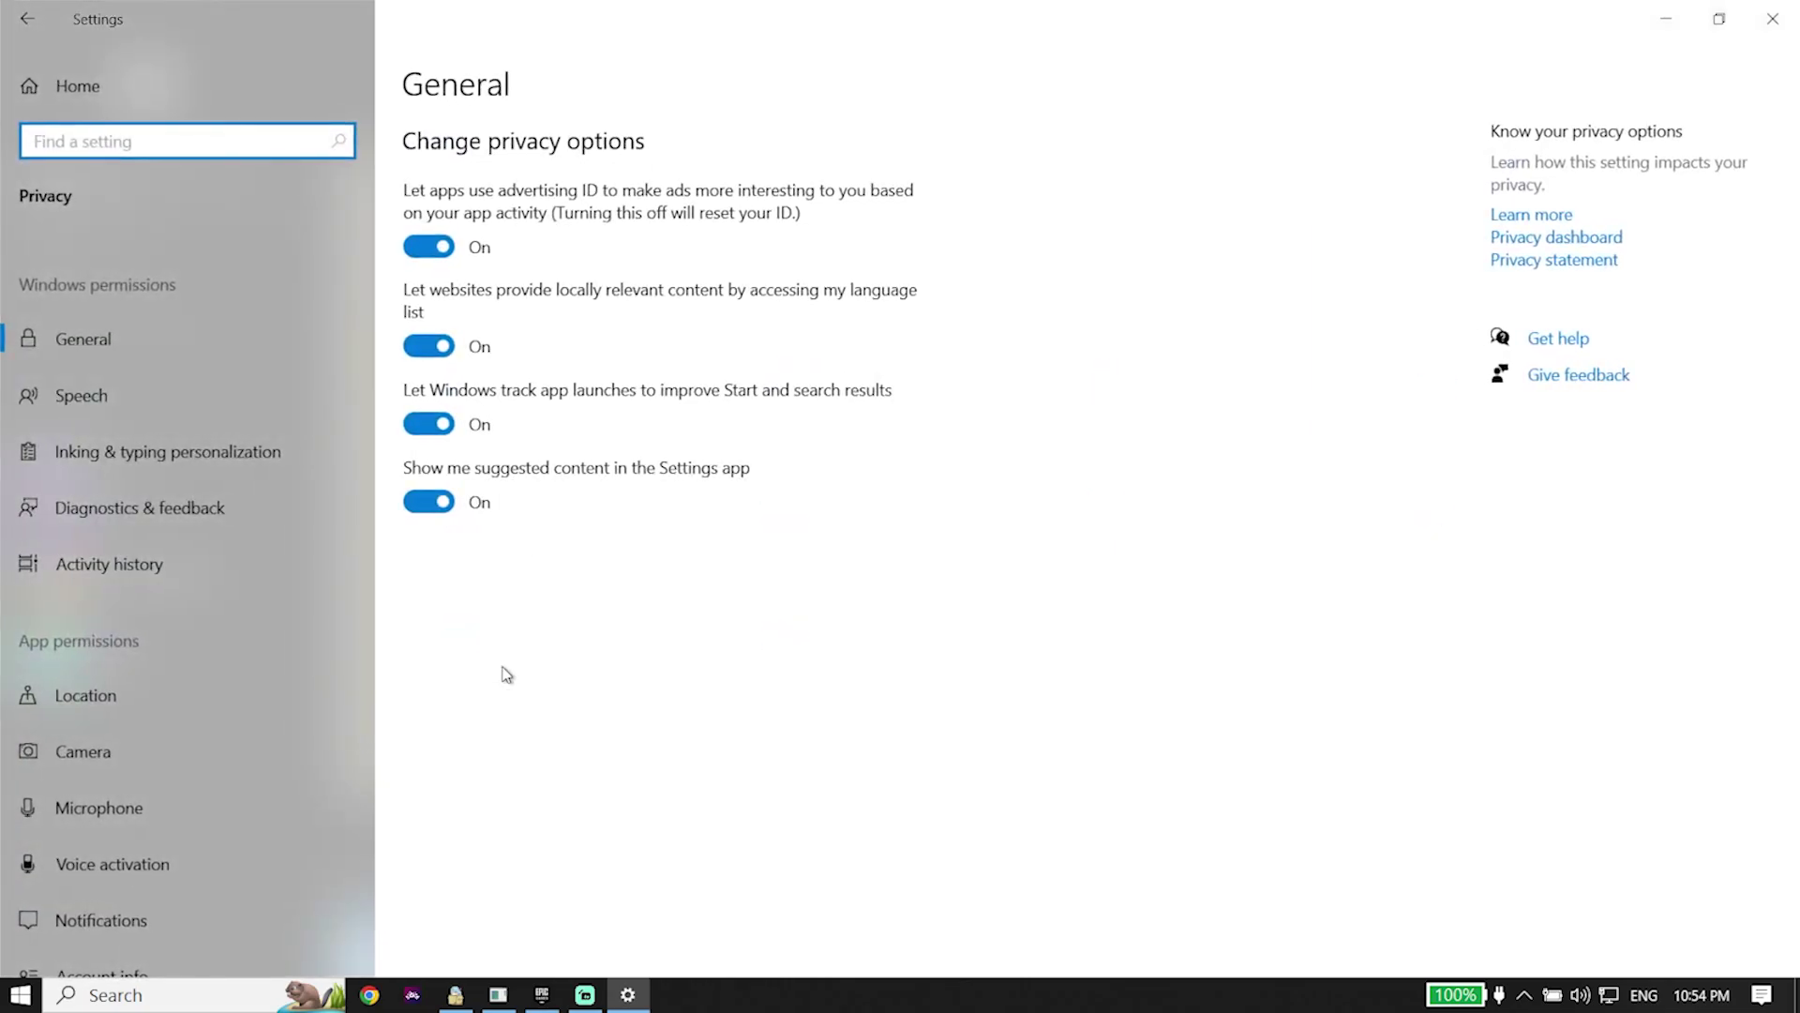
{"action": "left_click", "coordinate": [153, 828]}
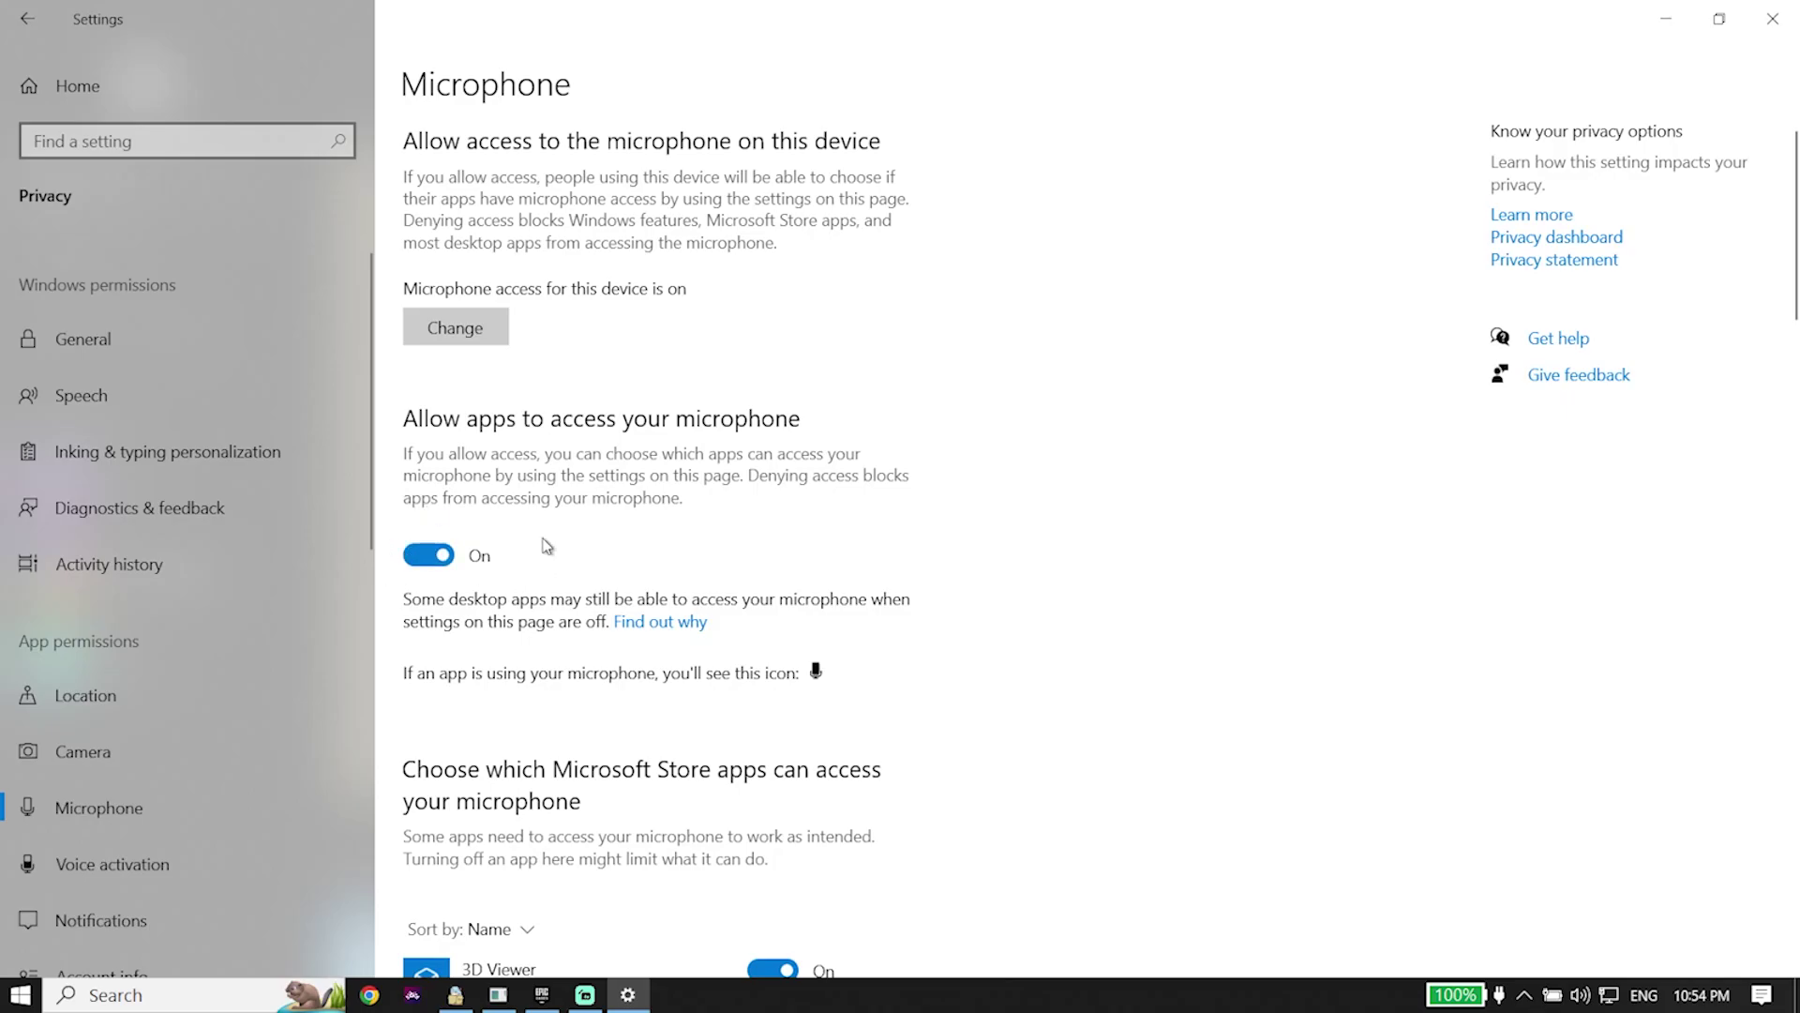
{"action": "scroll", "coordinate": [585, 636], "scroll_direction": "down", "scroll_amount": 15}
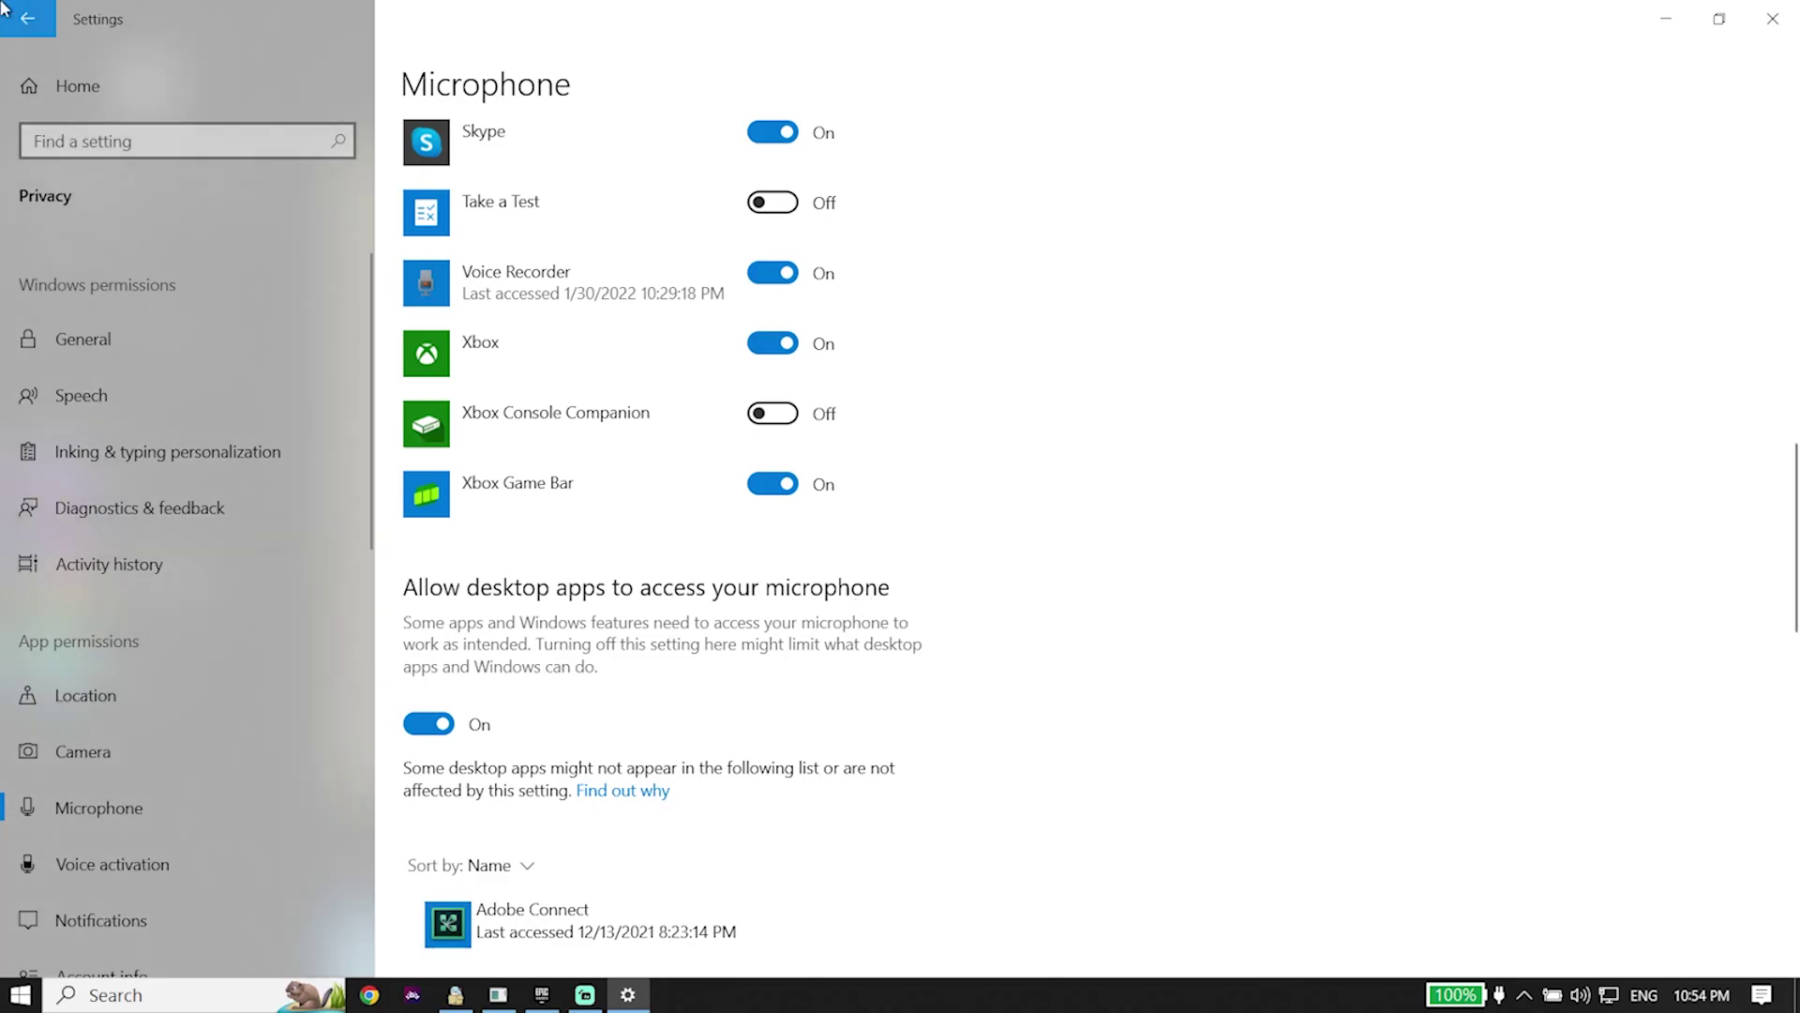
Step: In the system sound settings, check the input microphone's device properties, including its Disable option and volume, and return to the sound page
{"action": "left_click", "coordinate": [27, 19]}
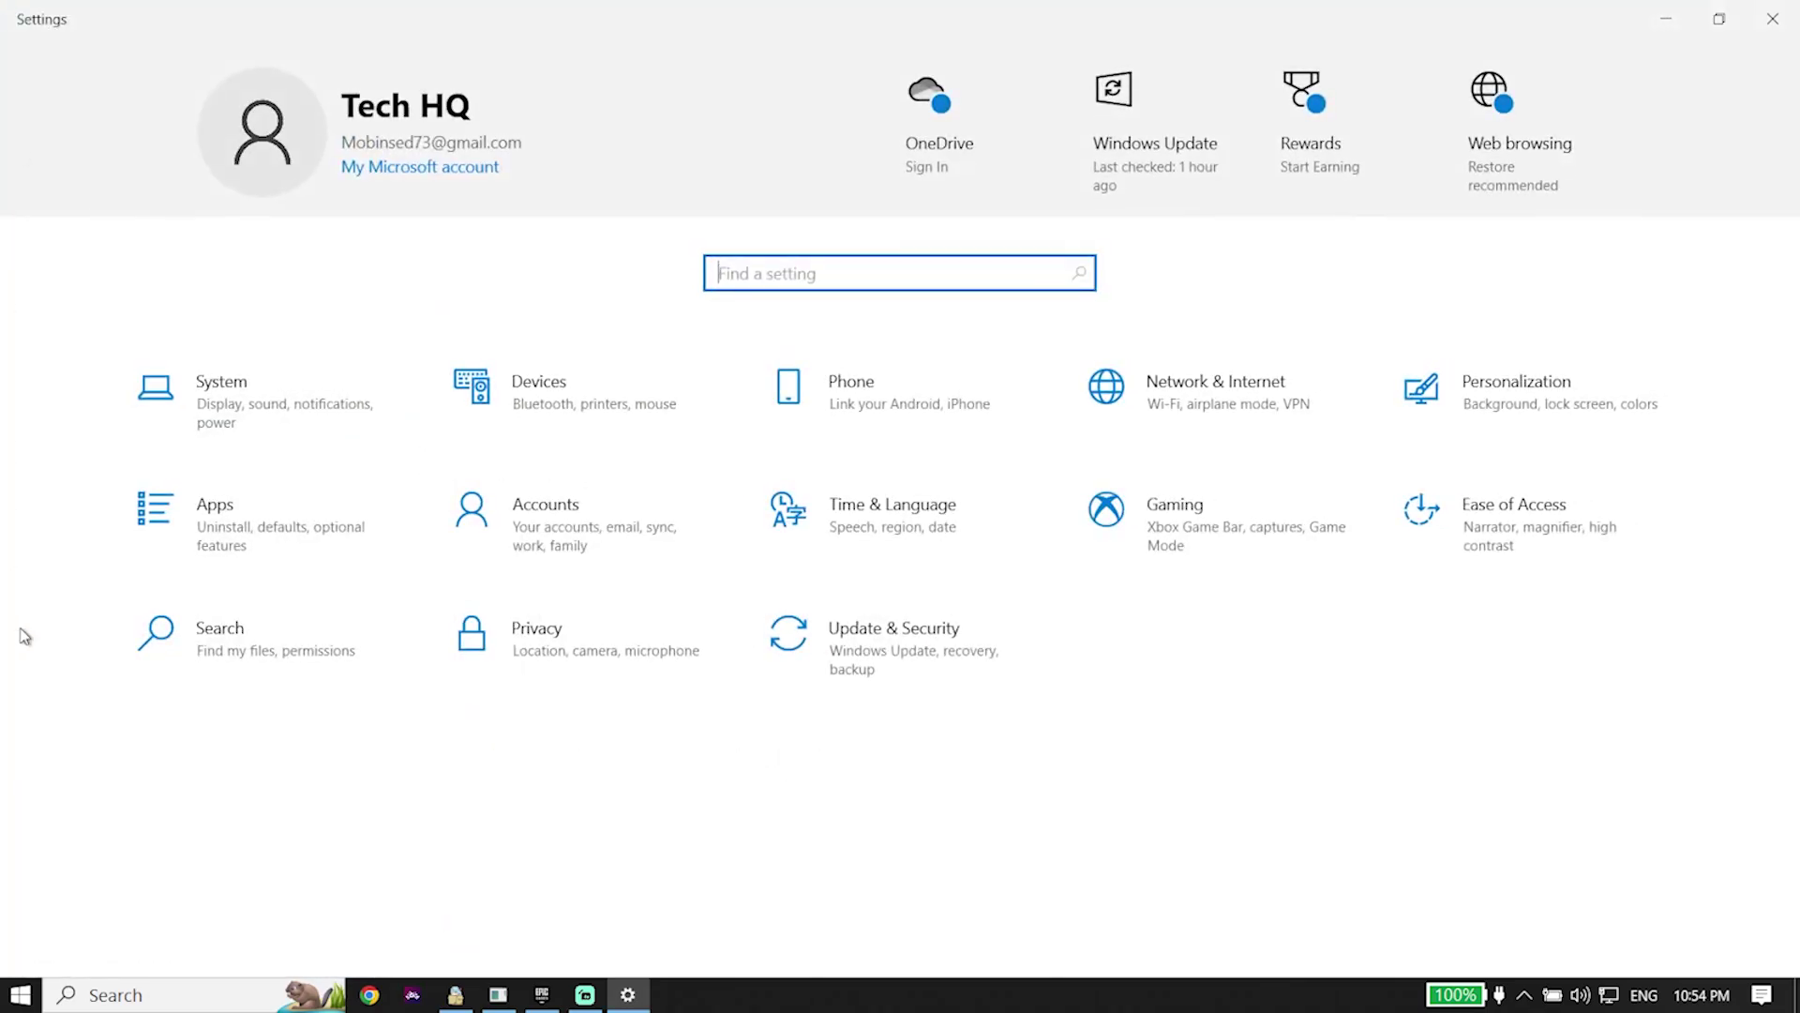
{"action": "left_click", "coordinate": [214, 418]}
{"action": "left_click", "coordinate": [83, 320]}
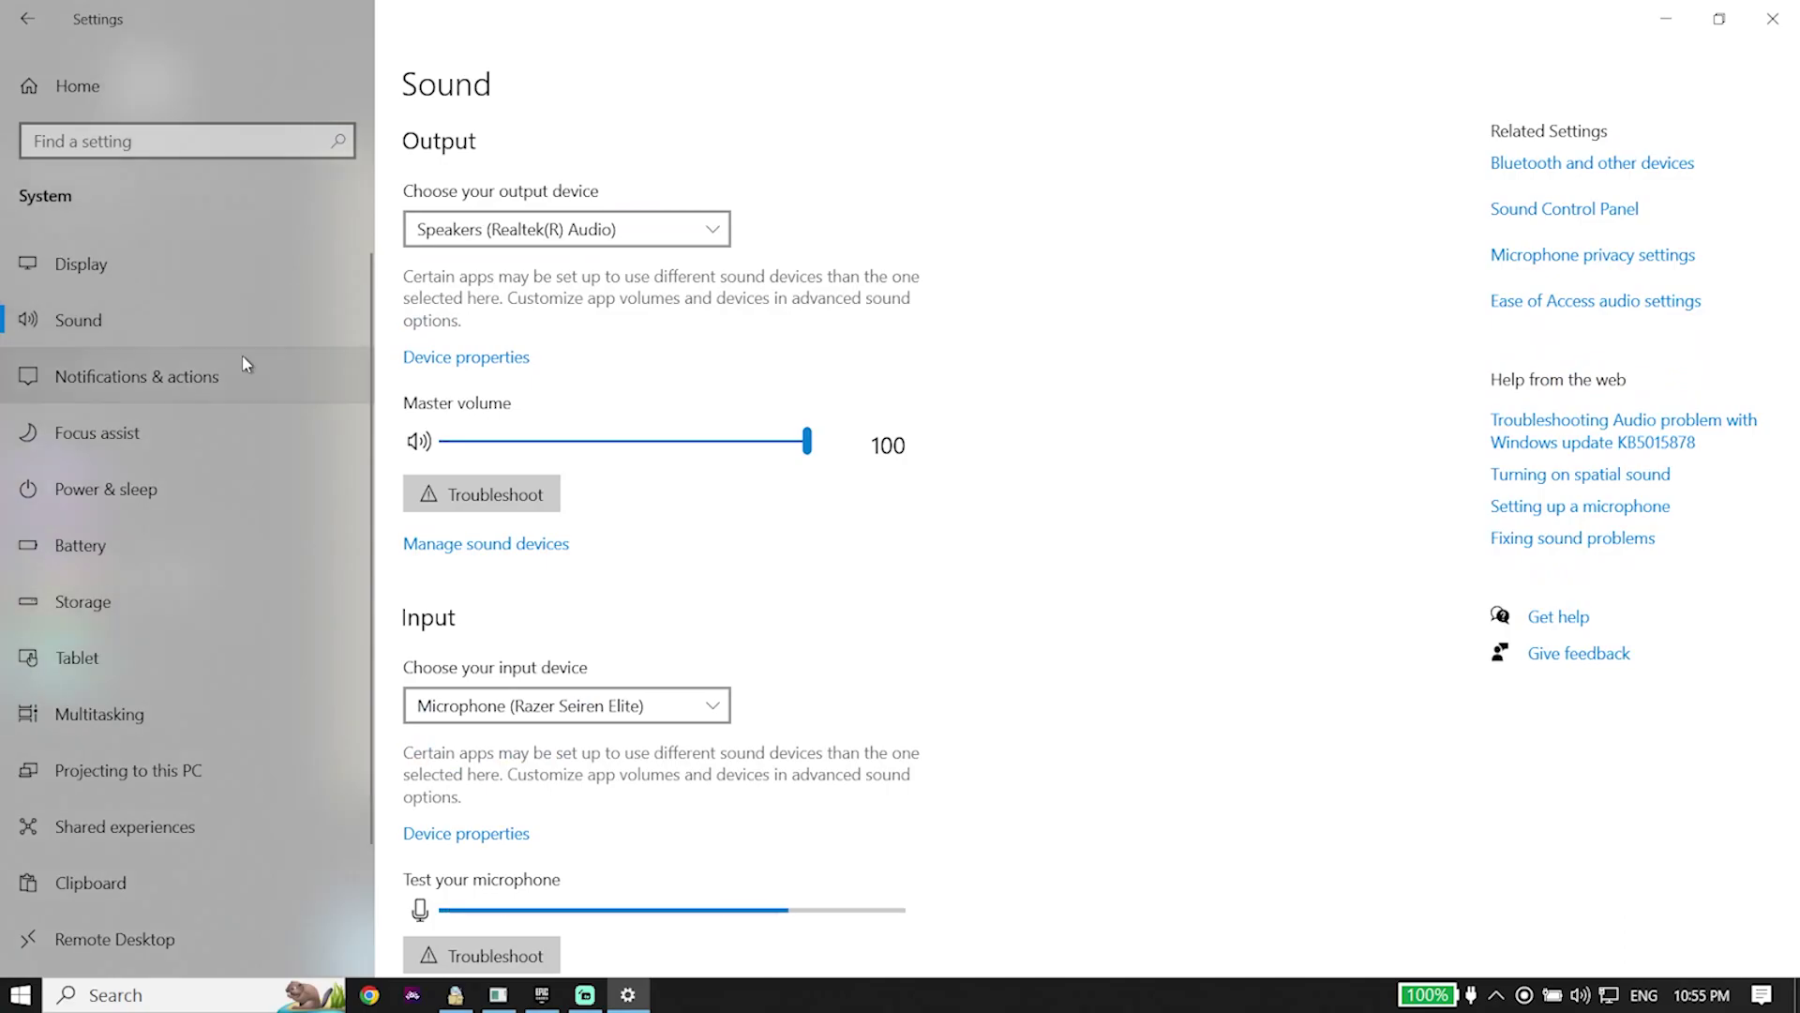
{"action": "scroll", "coordinate": [553, 694], "scroll_direction": "down", "scroll_amount": 3}
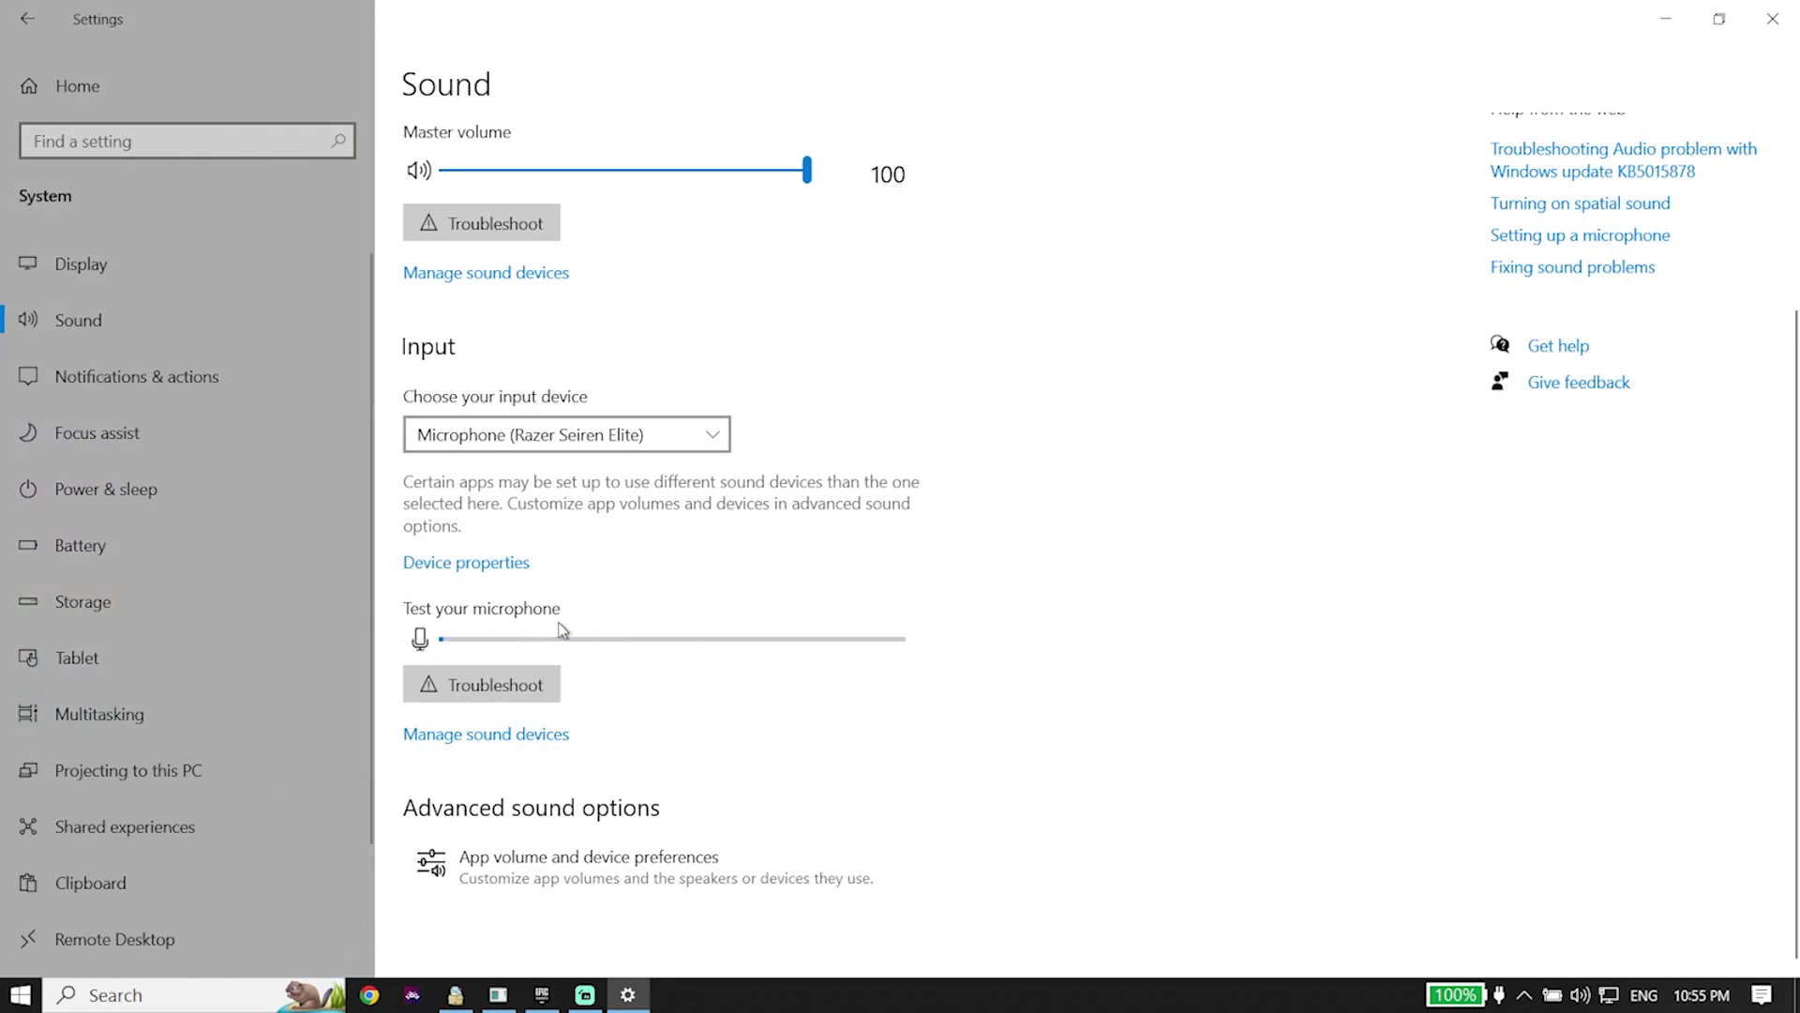
{"action": "left_click", "coordinate": [486, 565]}
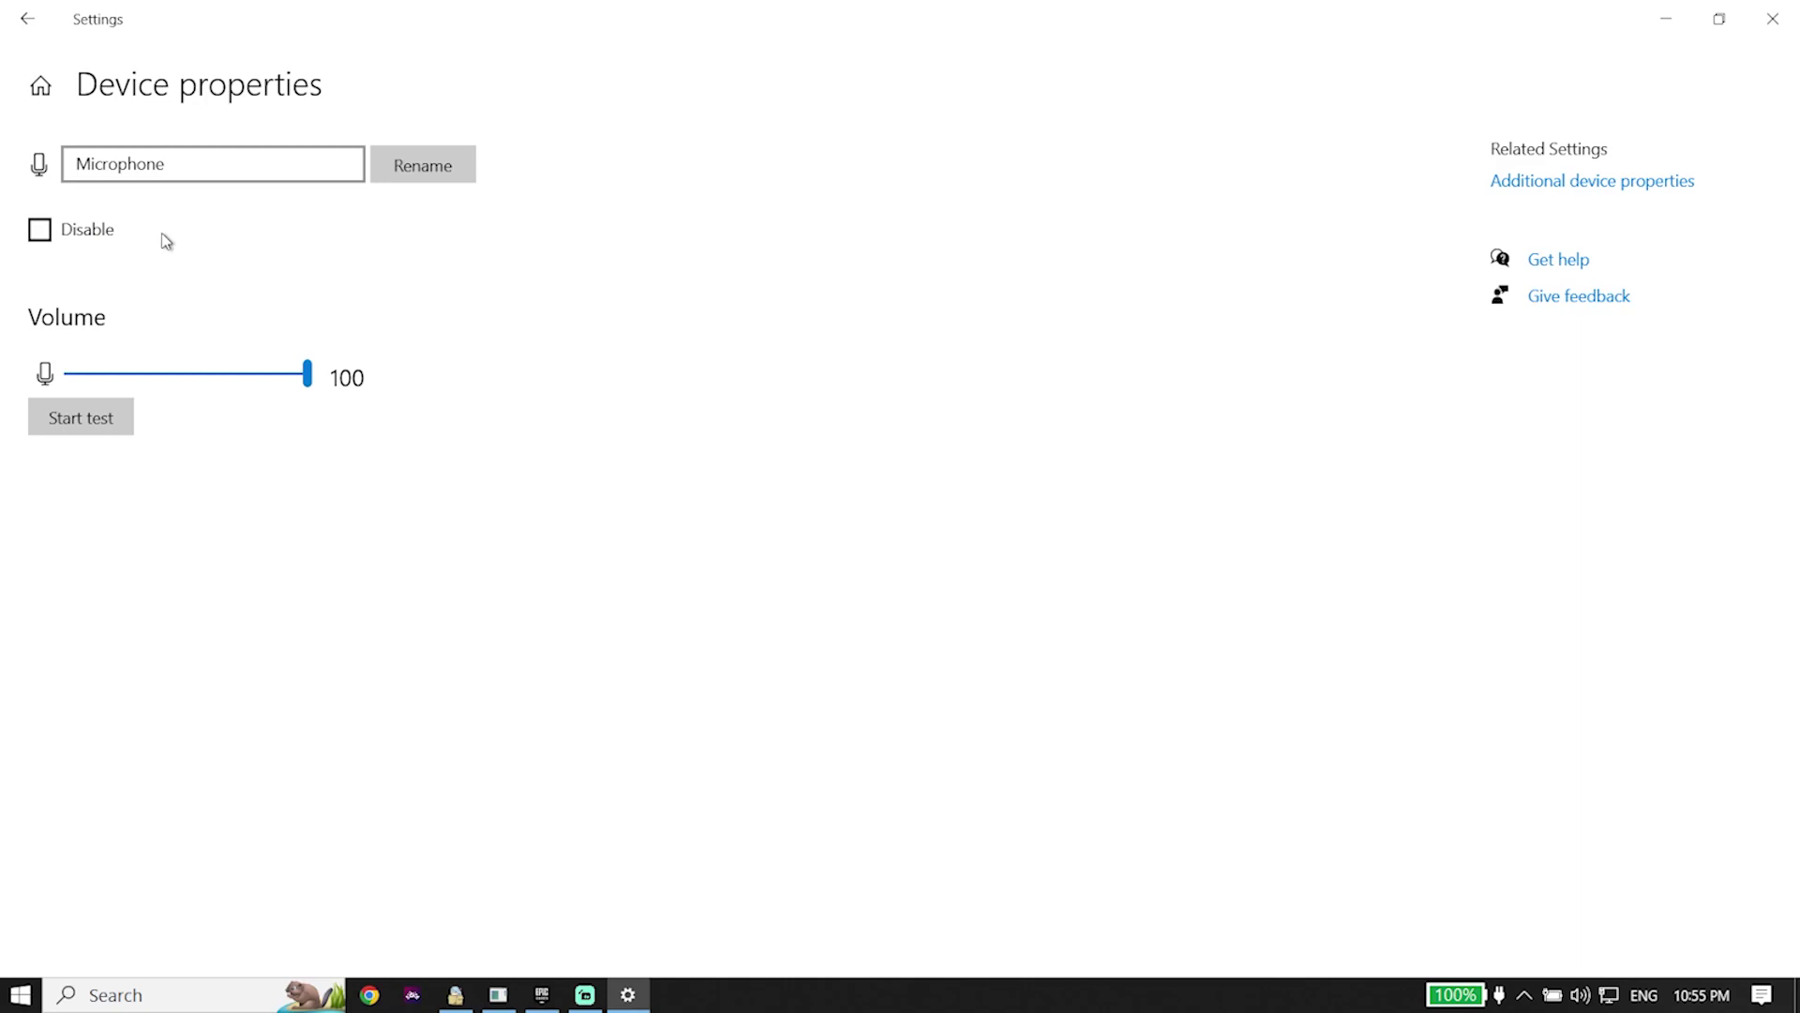
{"action": "left_click", "coordinate": [5, 9]}
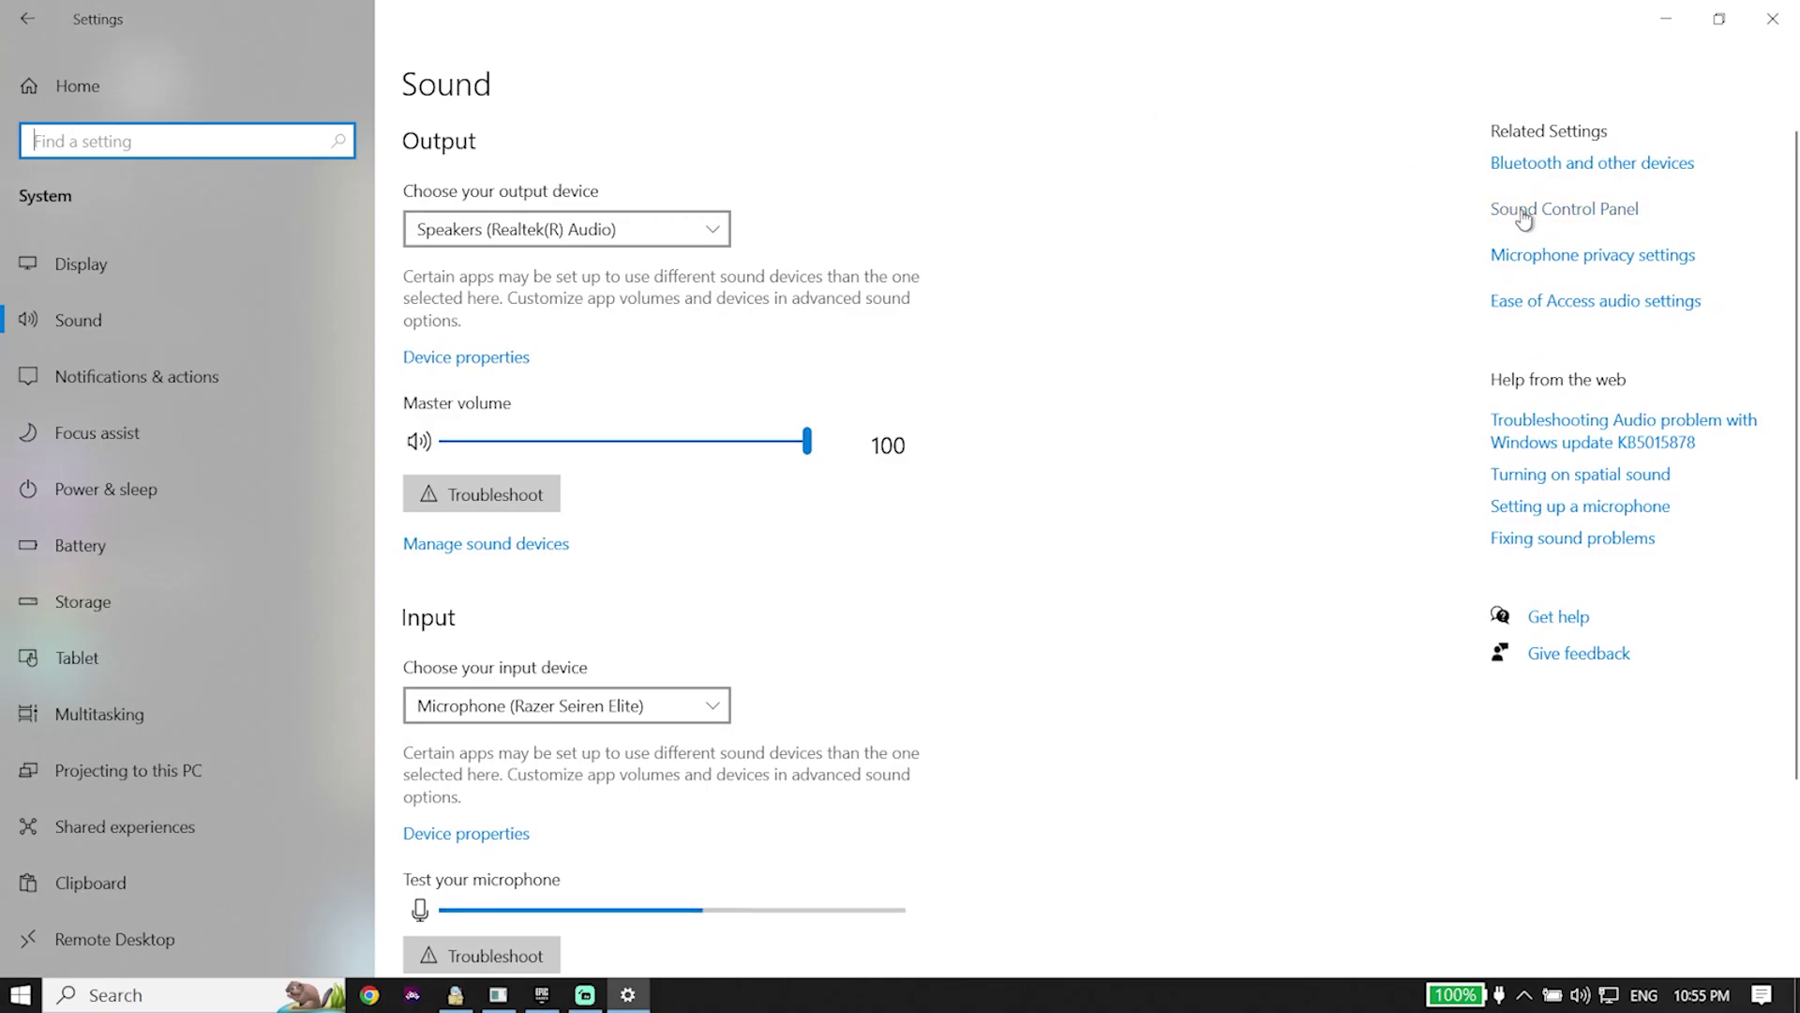
Step: Check the Razer Seiren Elite recording device's level in the Sound Control Panel, accept the dialogs and close Settings
{"action": "left_click", "coordinate": [1524, 216]}
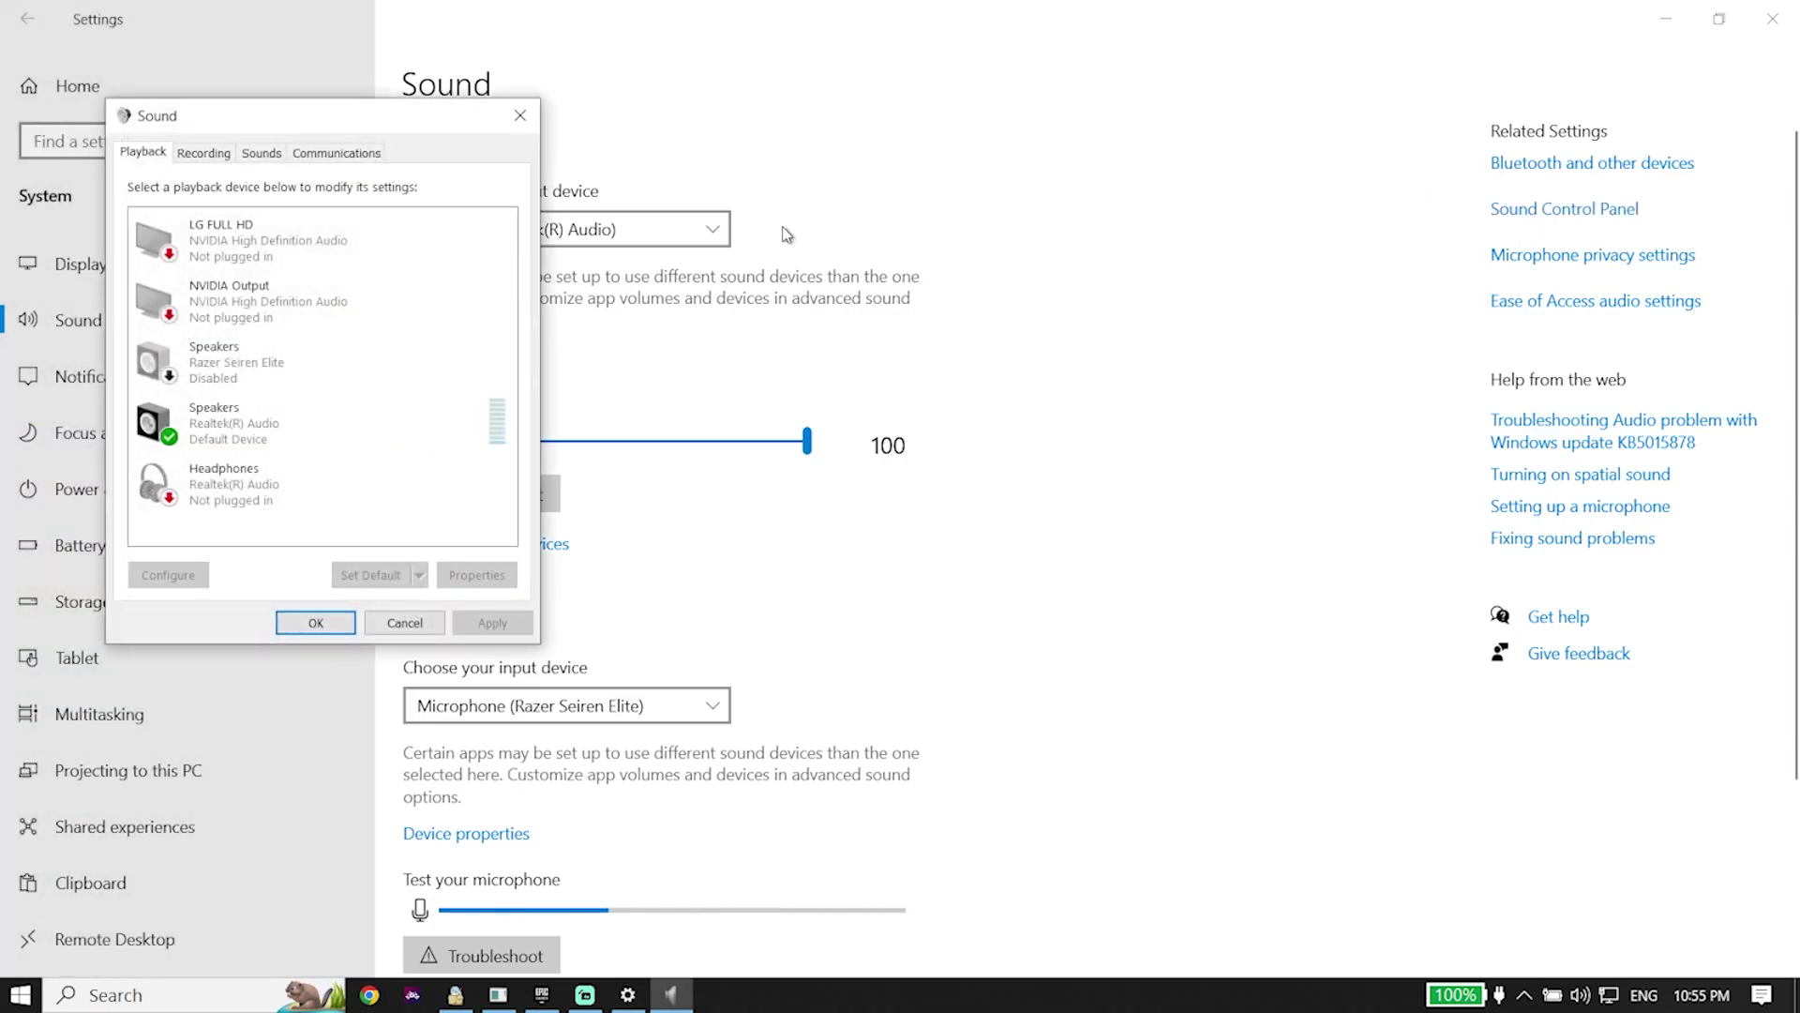
{"action": "left_click", "coordinate": [202, 160]}
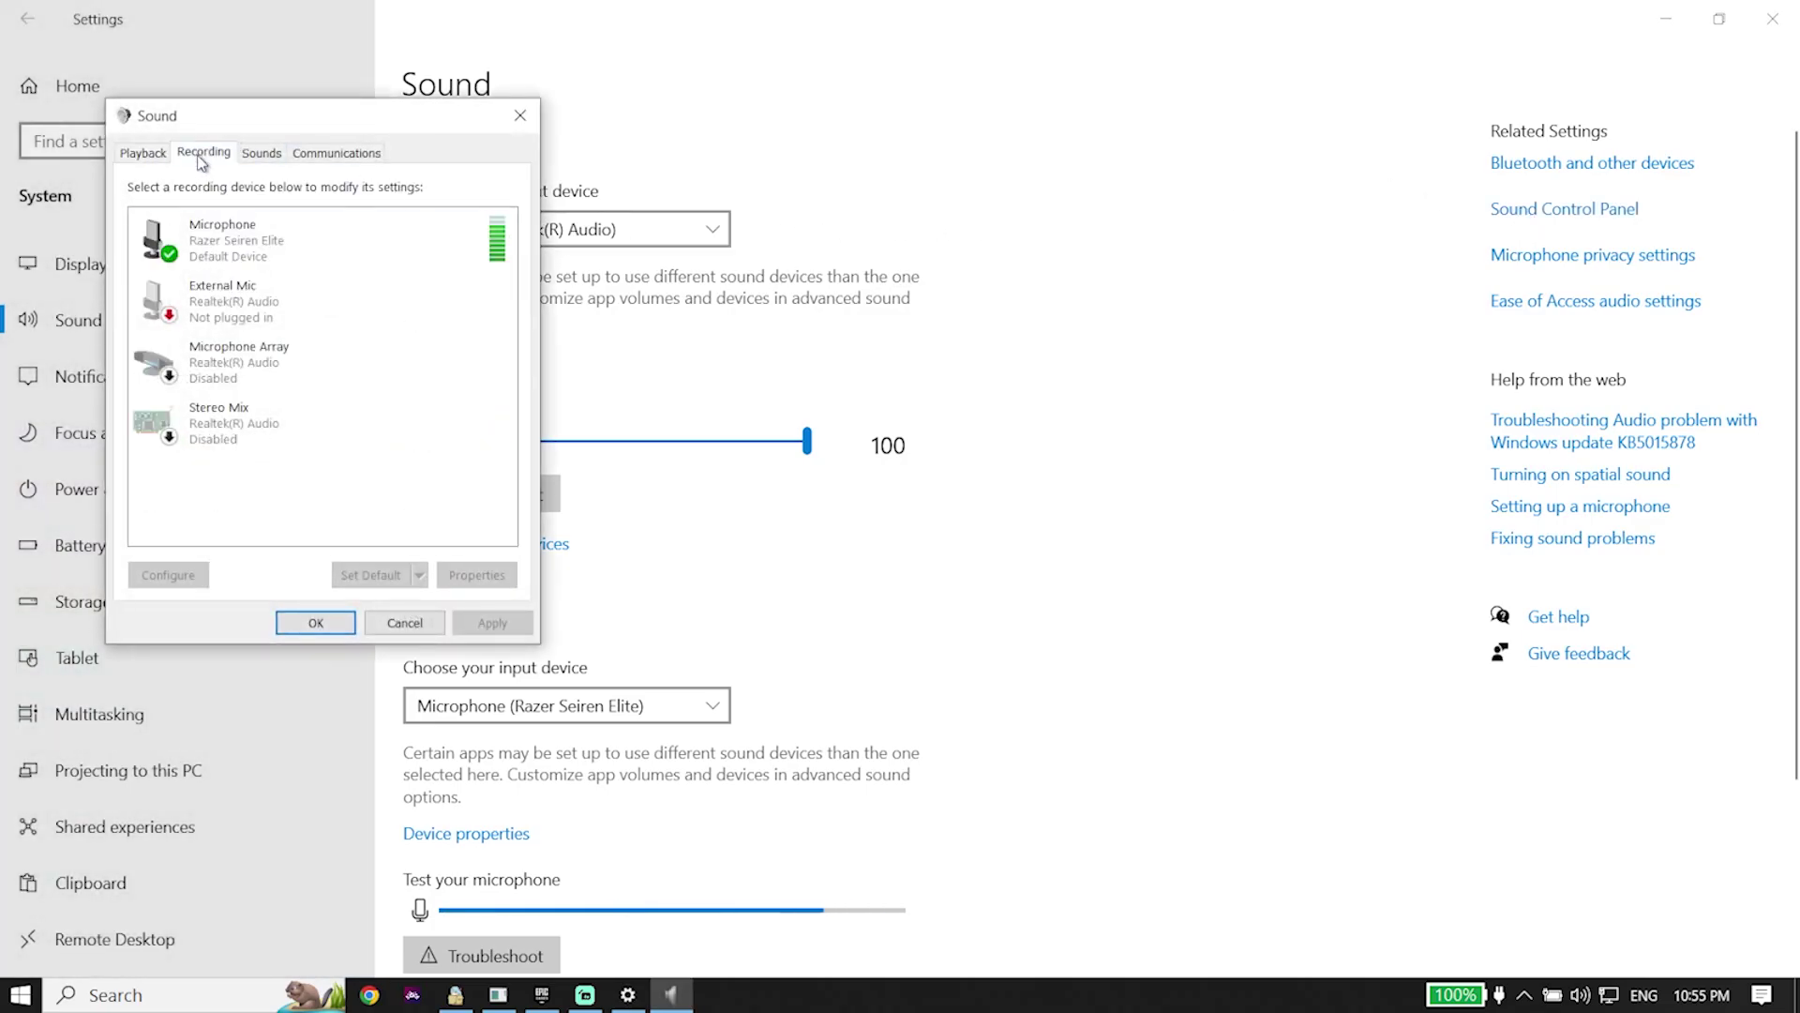
{"action": "double_click", "coordinate": [222, 248]}
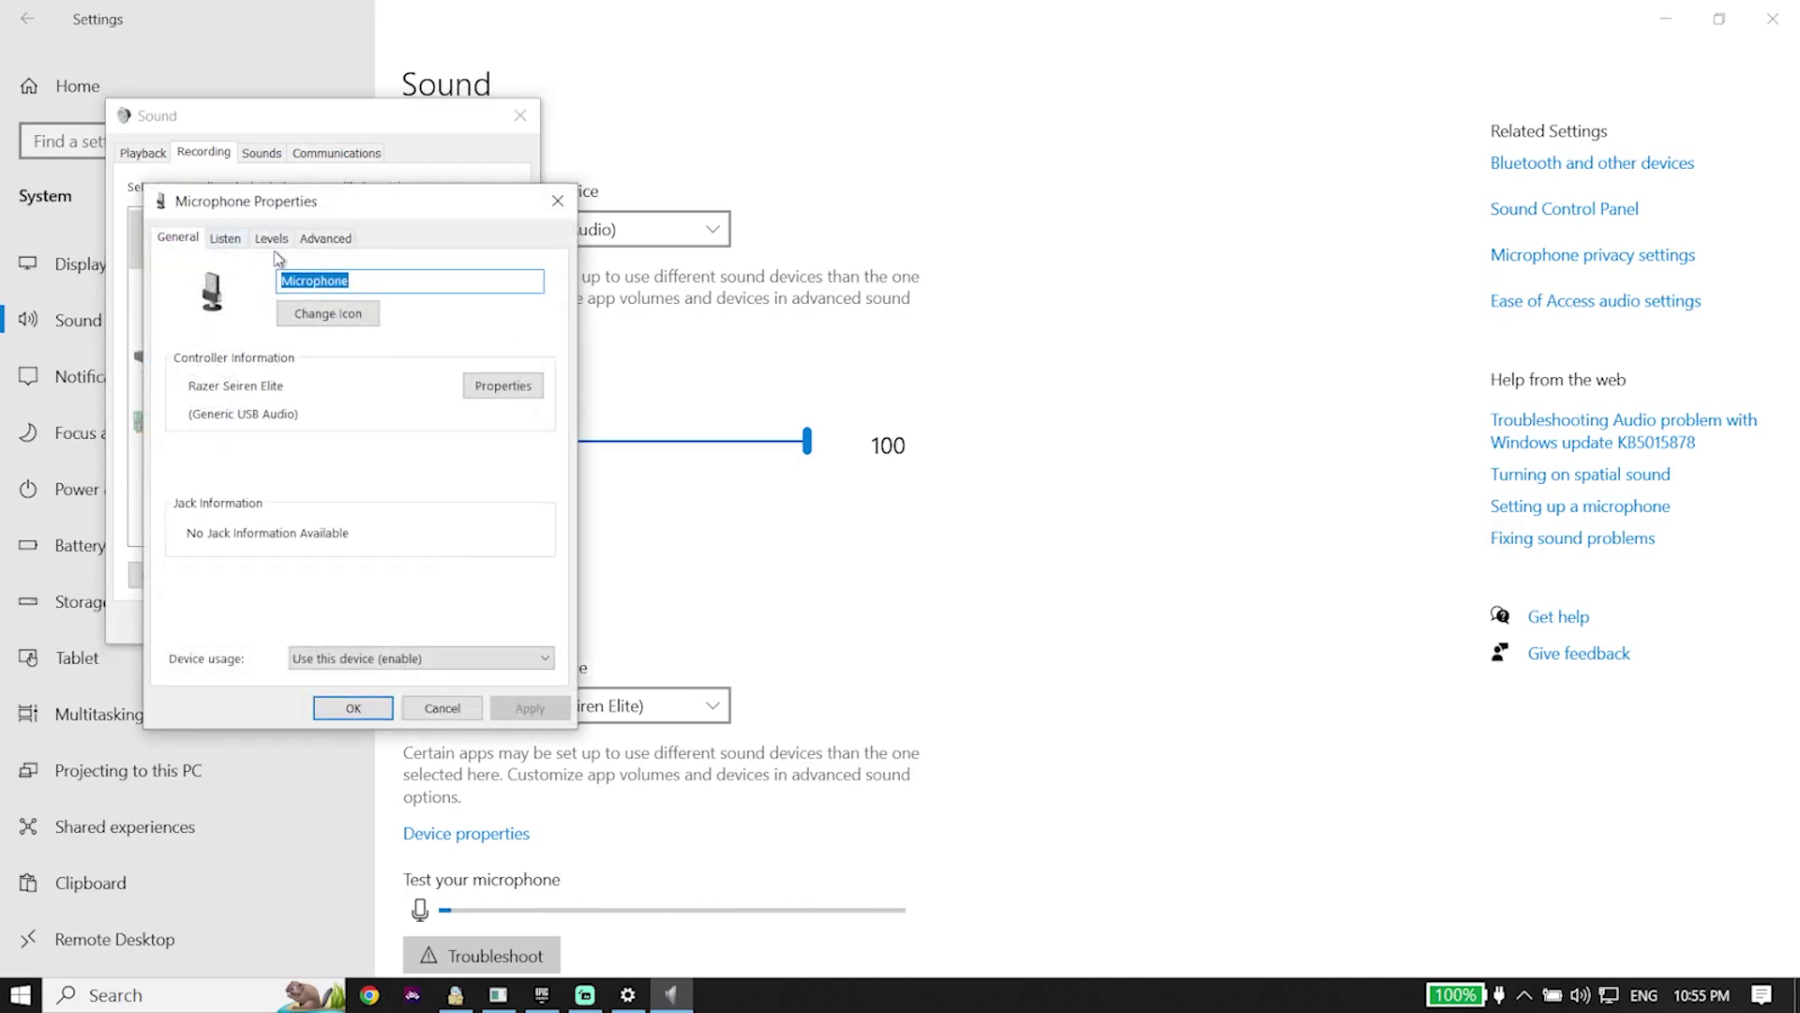
{"action": "left_click", "coordinate": [271, 238]}
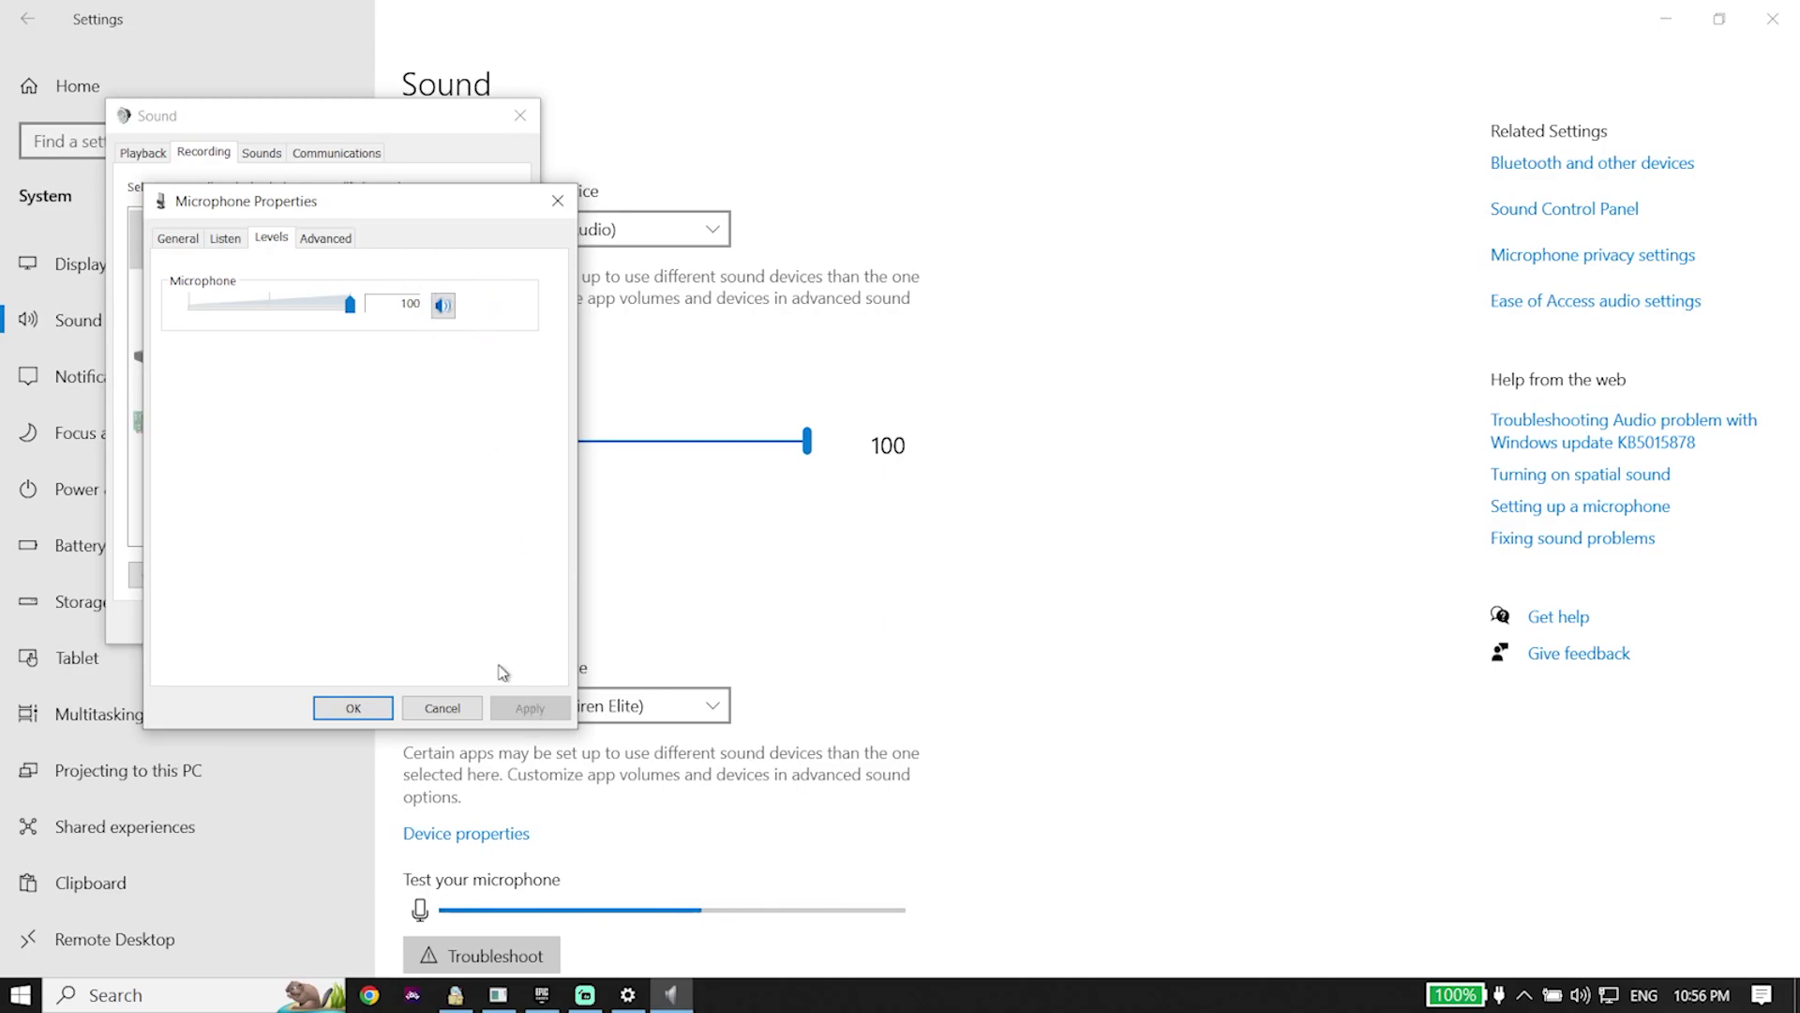
{"action": "left_click", "coordinate": [372, 709]}
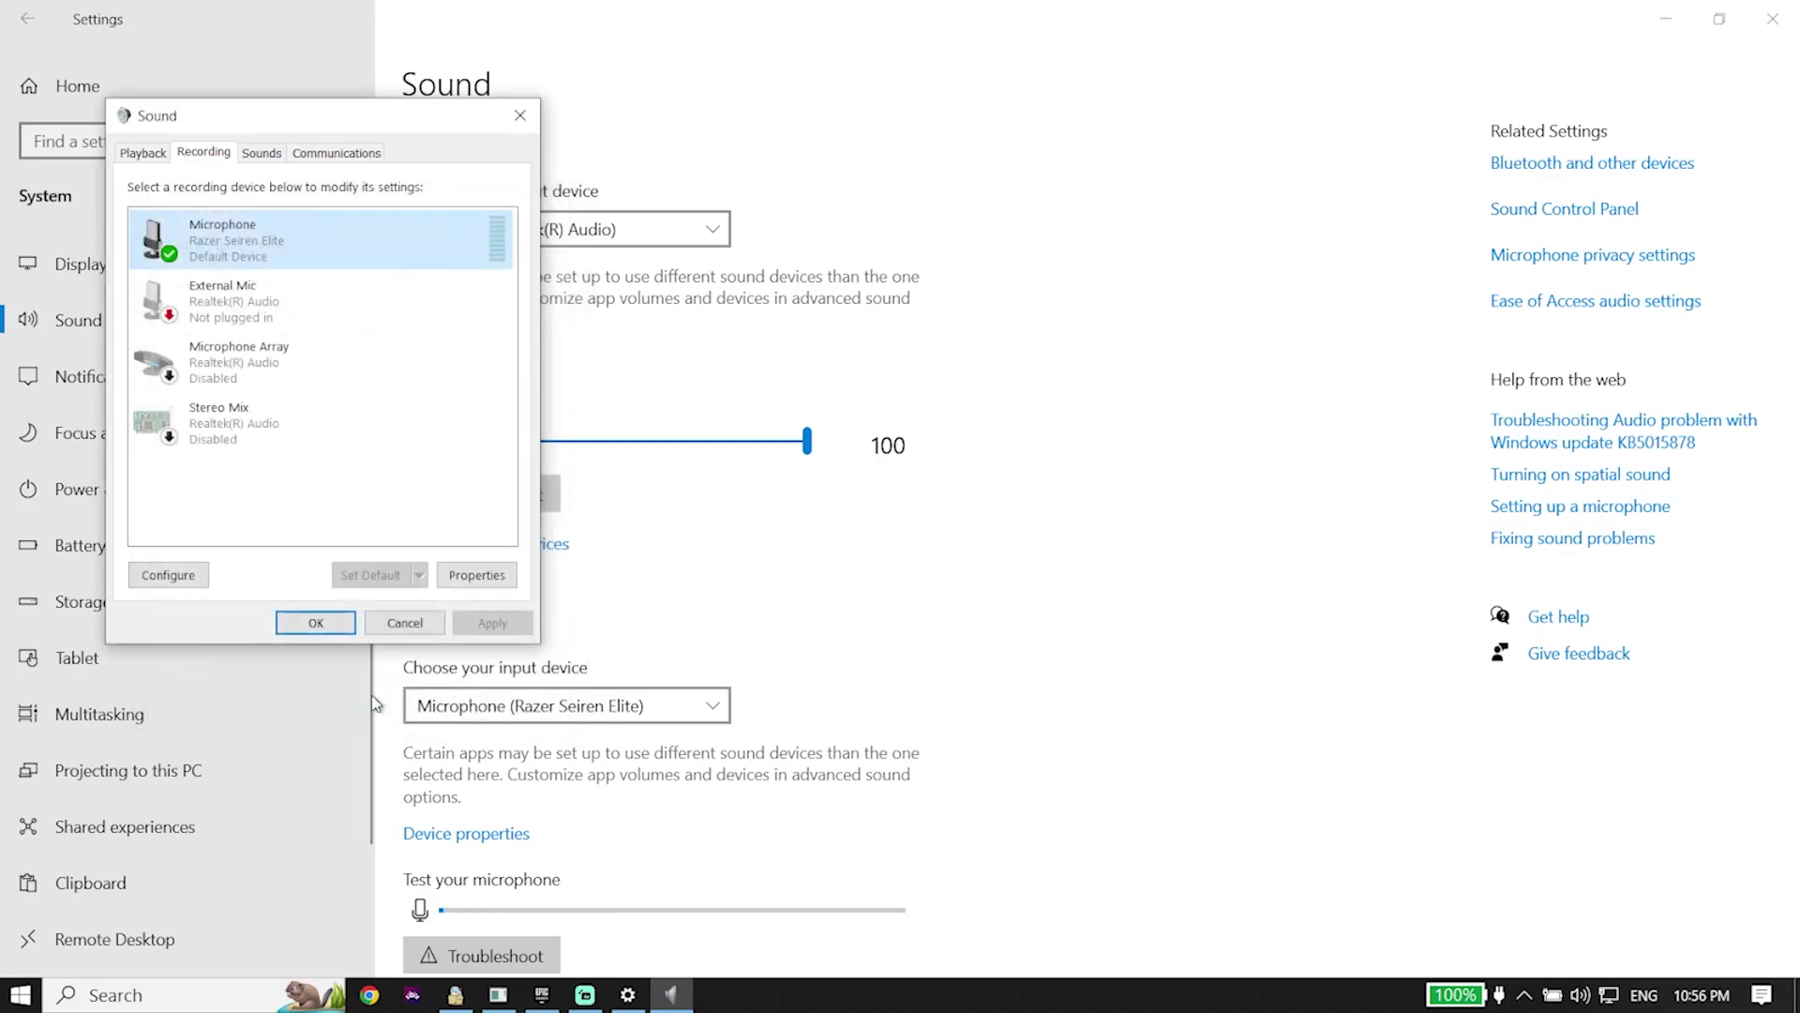
{"action": "left_click", "coordinate": [316, 623]}
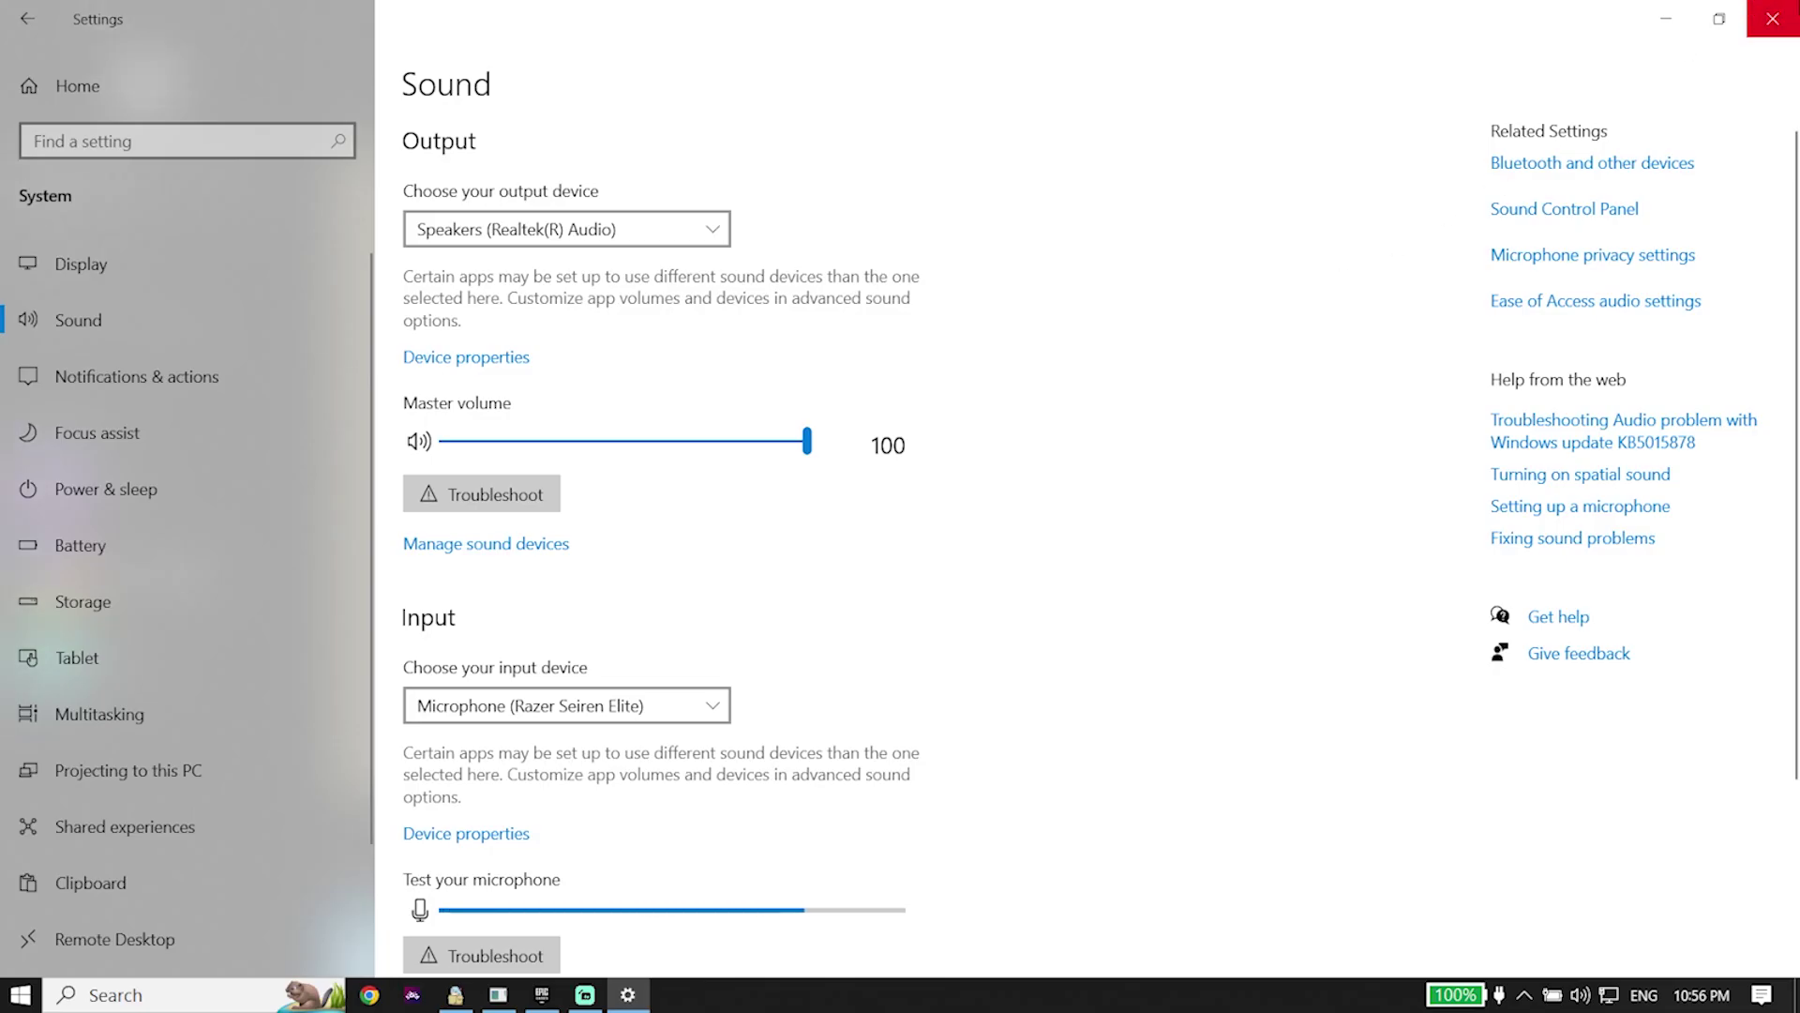
{"action": "left_click", "coordinate": [1772, 18]}
Step: Open Device Manager from the desktop through This PC's properties and expand the Audio inputs and outputs category
{"action": "left_click", "coordinate": [1688, 16]}
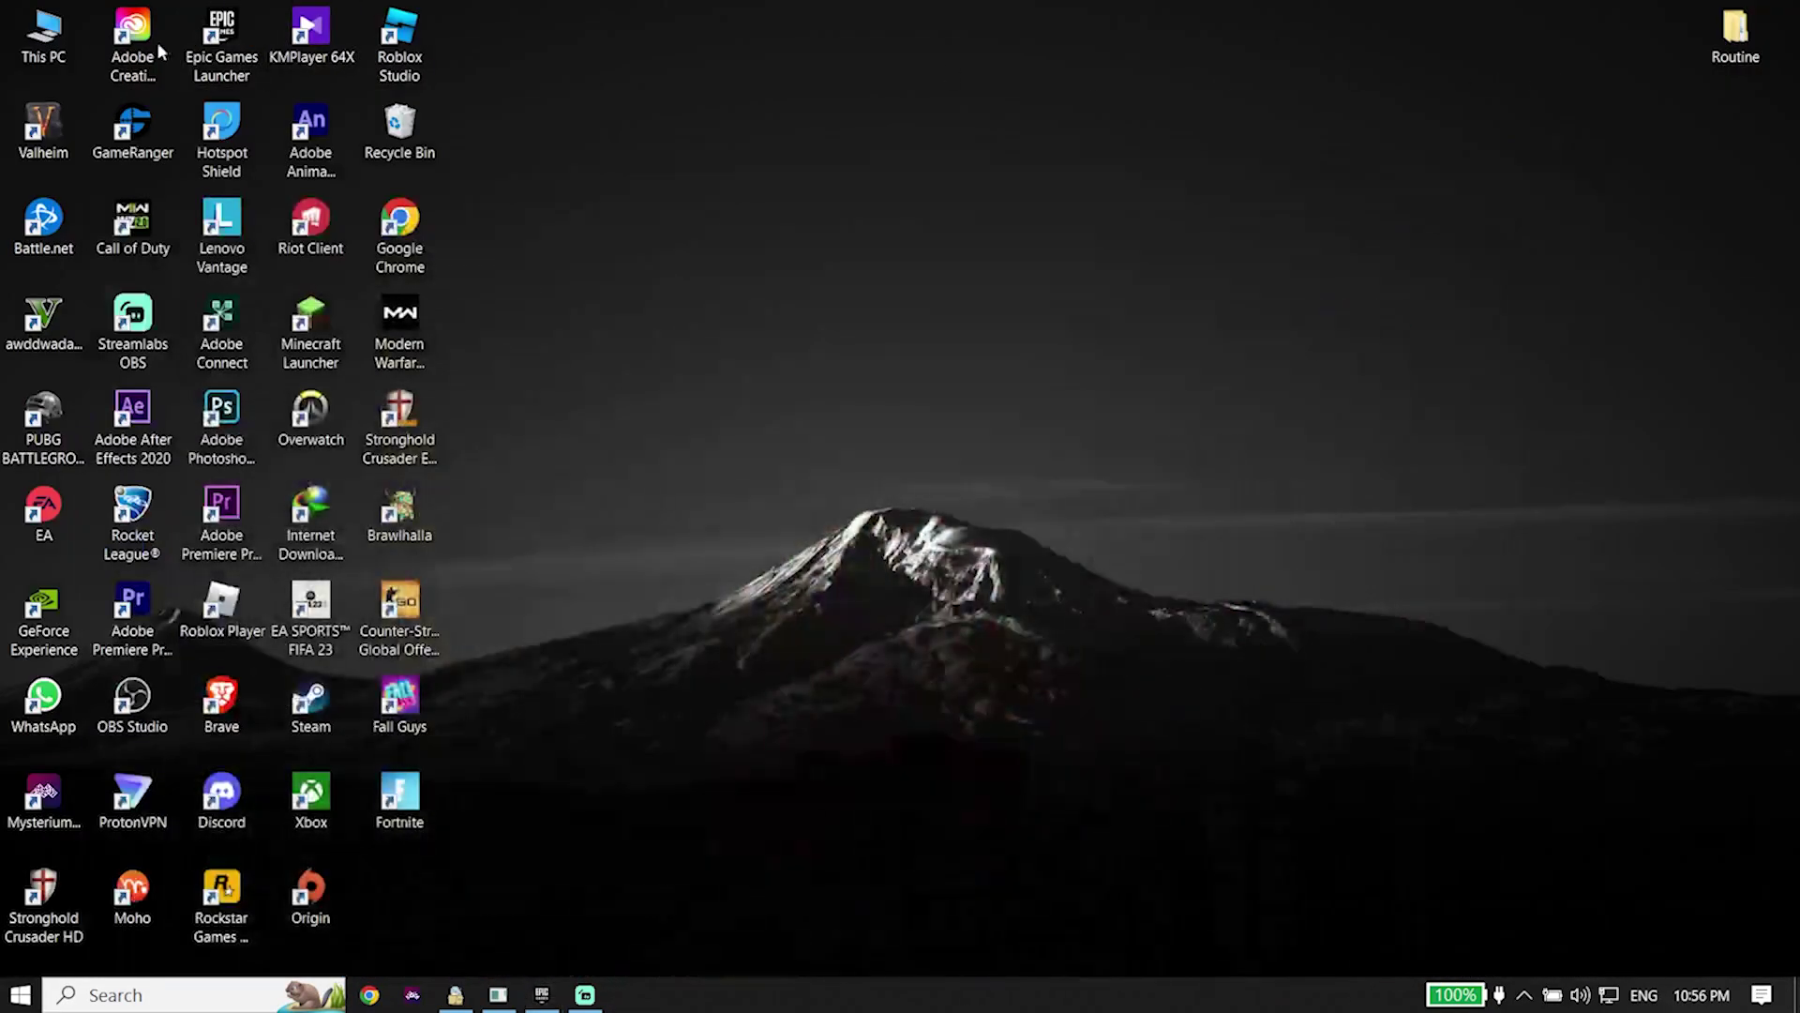
{"action": "right_click", "coordinate": [43, 26]}
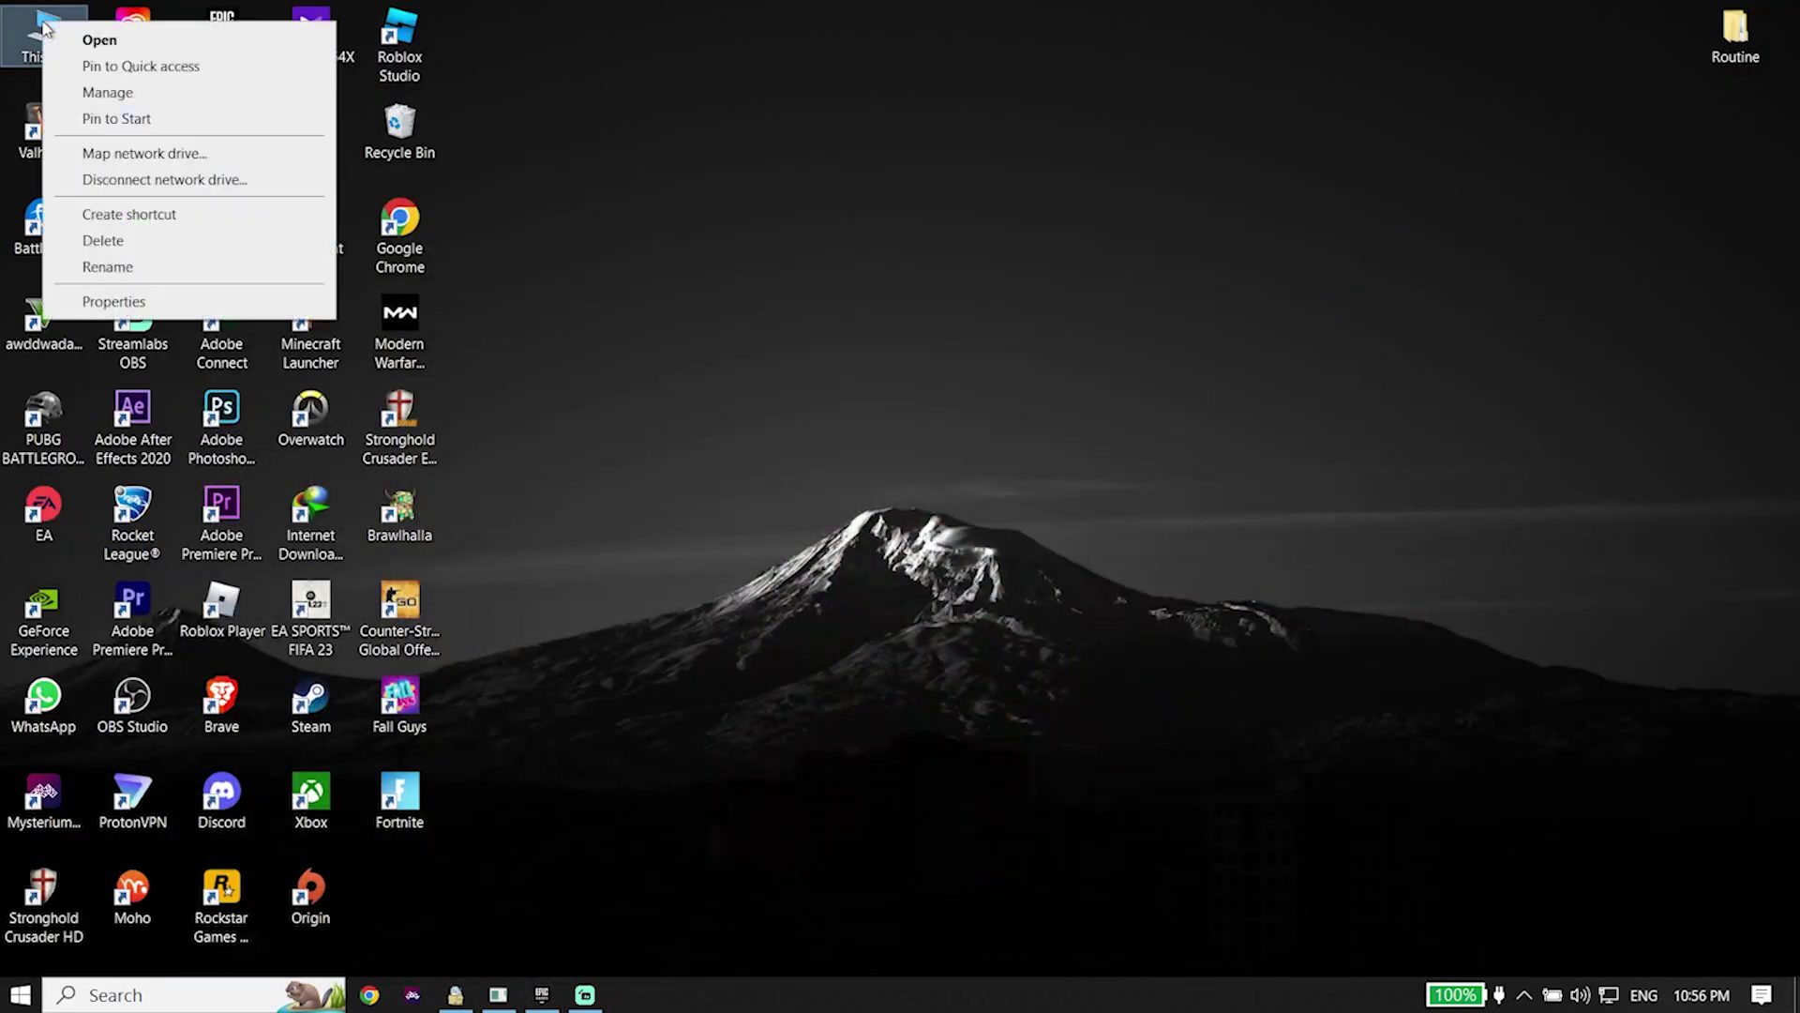
{"action": "left_click", "coordinate": [113, 301]}
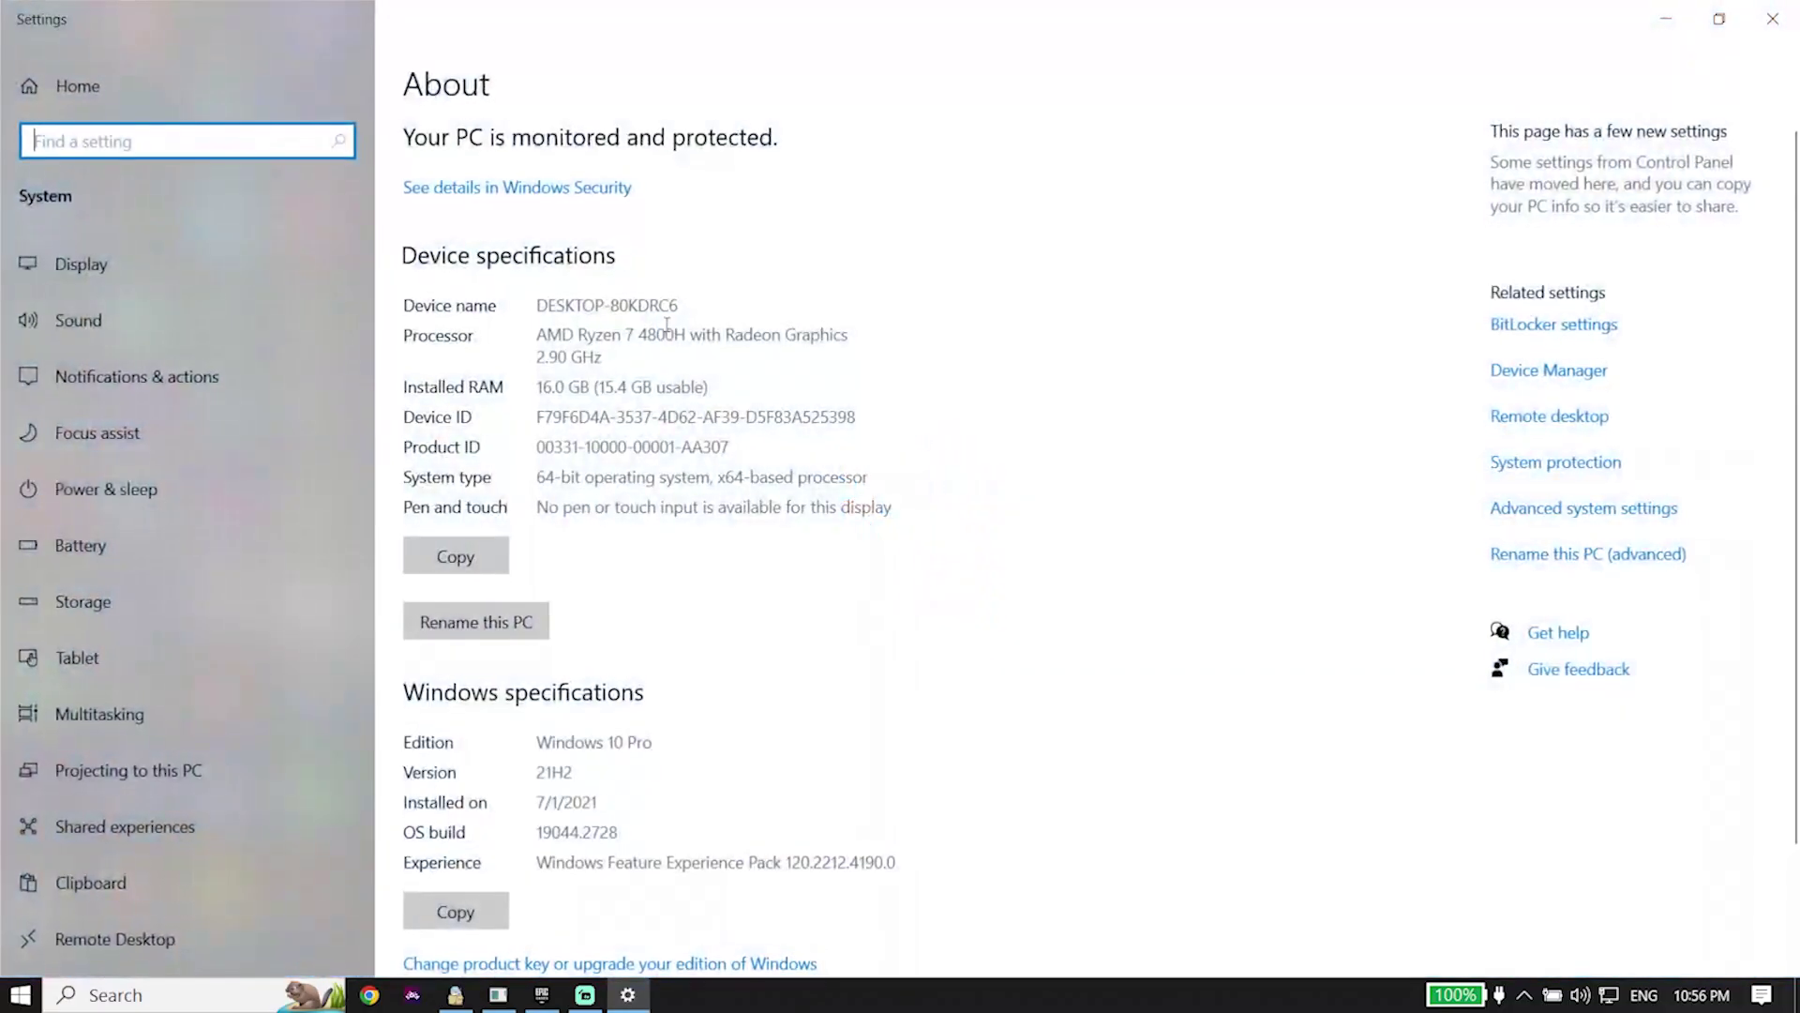
{"action": "left_click", "coordinate": [1562, 373]}
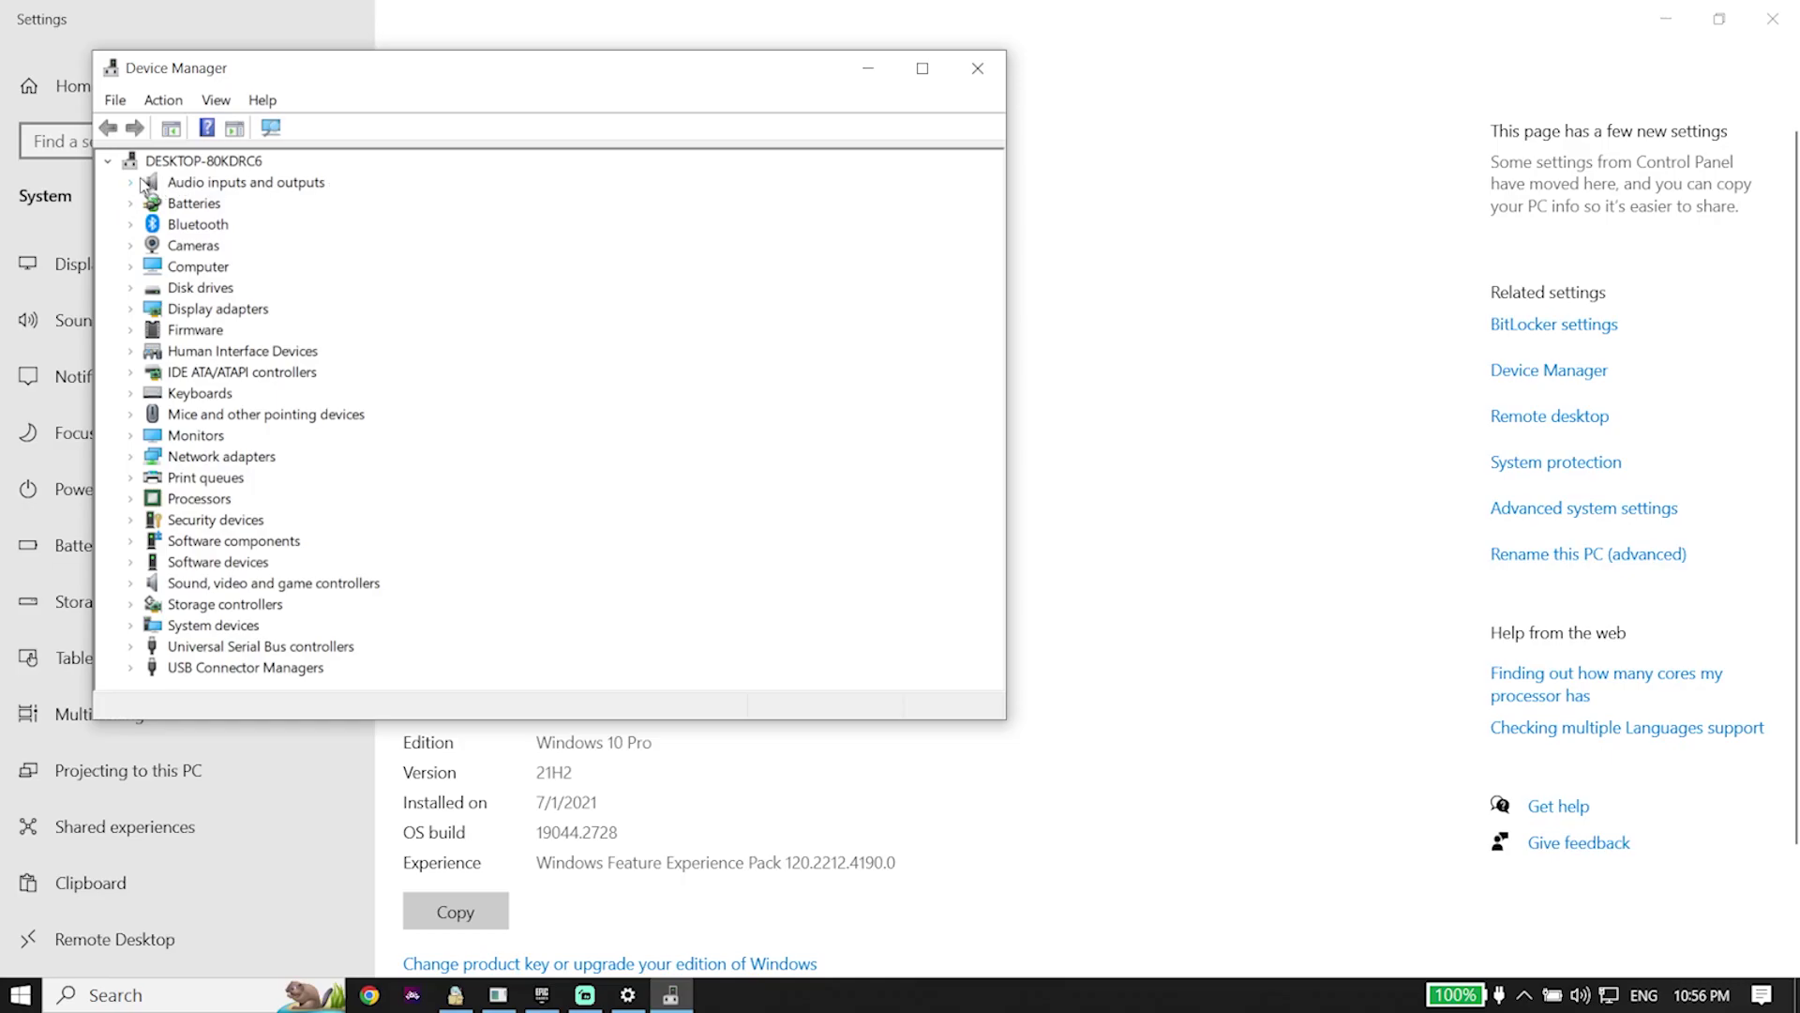
{"action": "left_click", "coordinate": [130, 184]}
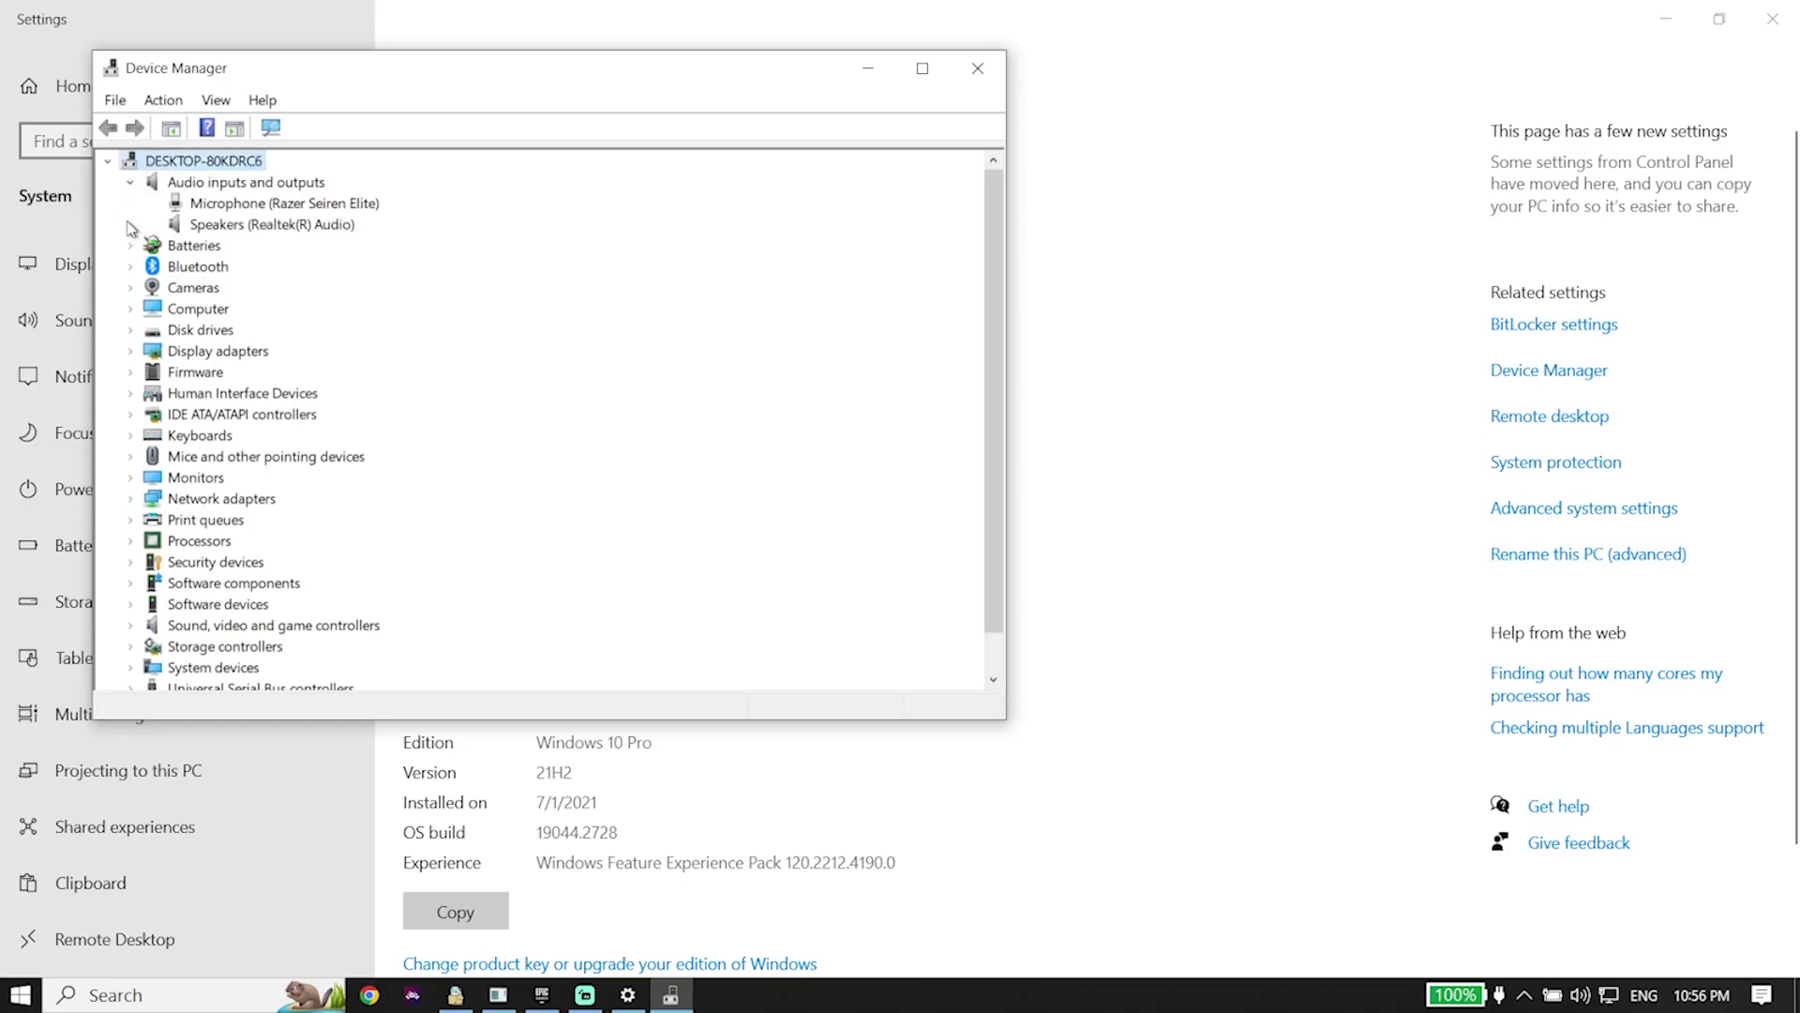
Step: View the driver options of Microphone (Razer Seiren Elite), cancel without changes, and close Device Manager and Settings
{"action": "double_click", "coordinate": [228, 205]}
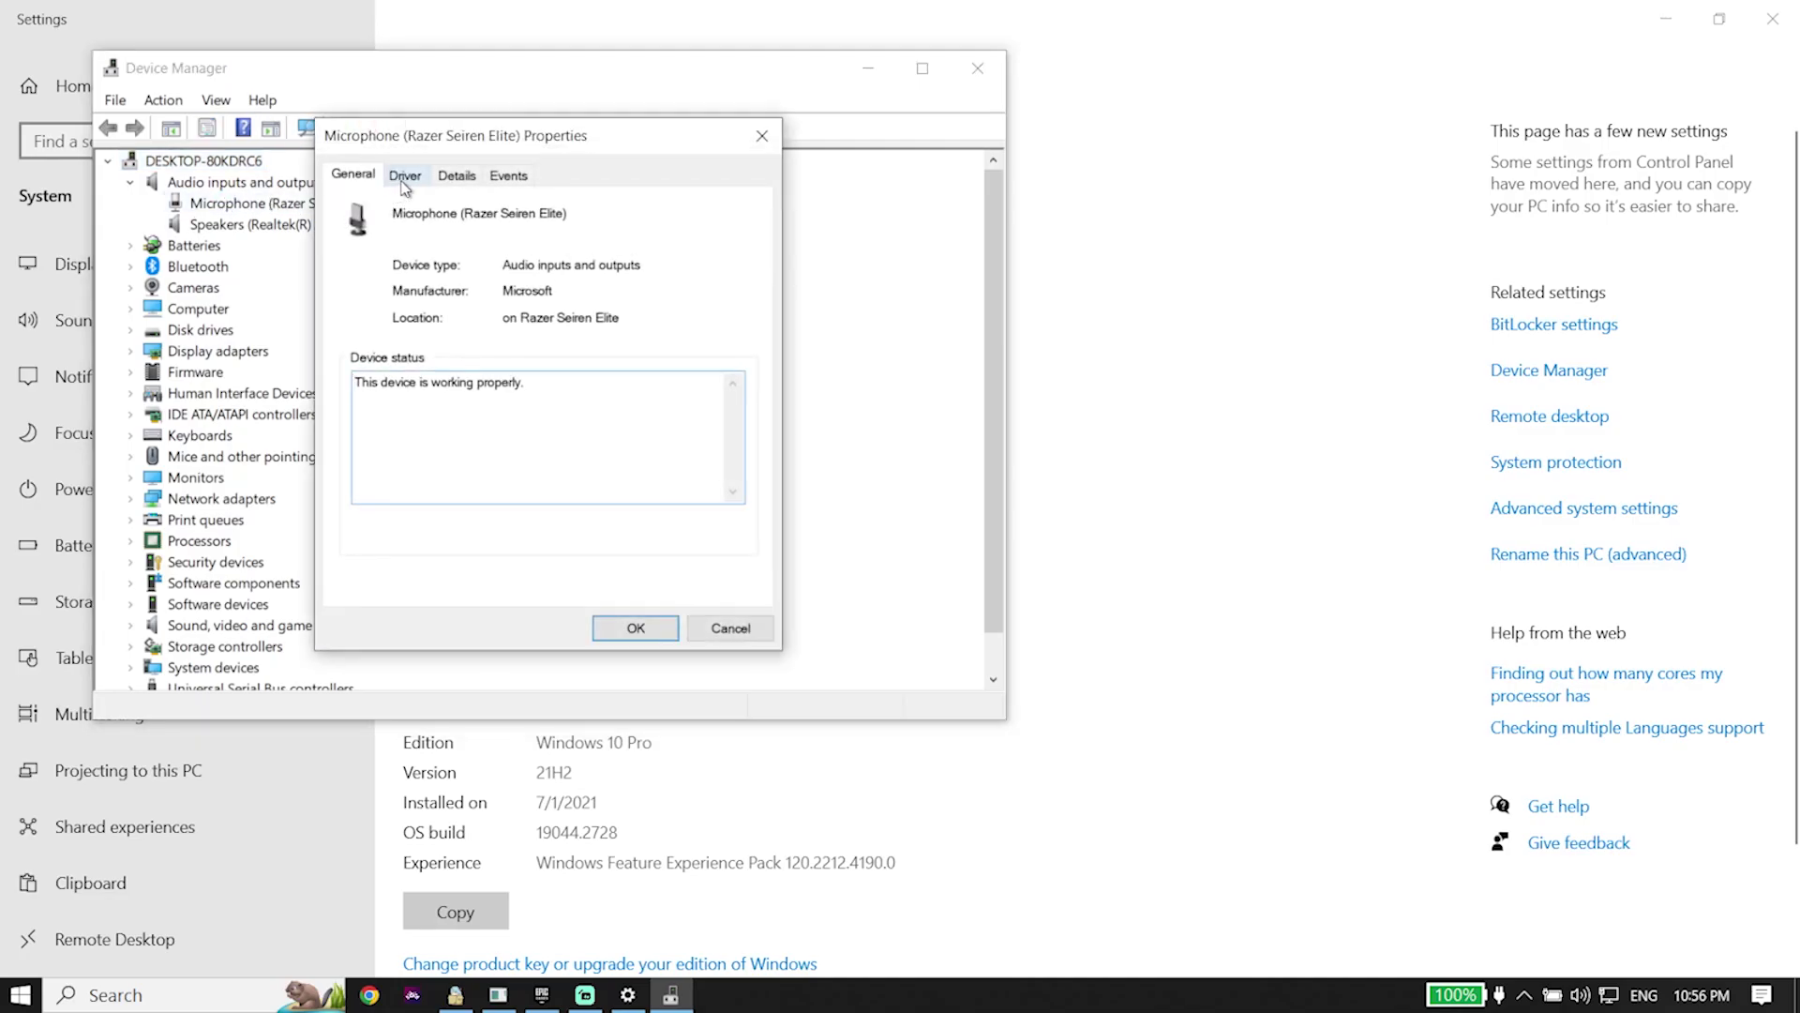
{"action": "left_click", "coordinate": [405, 182]}
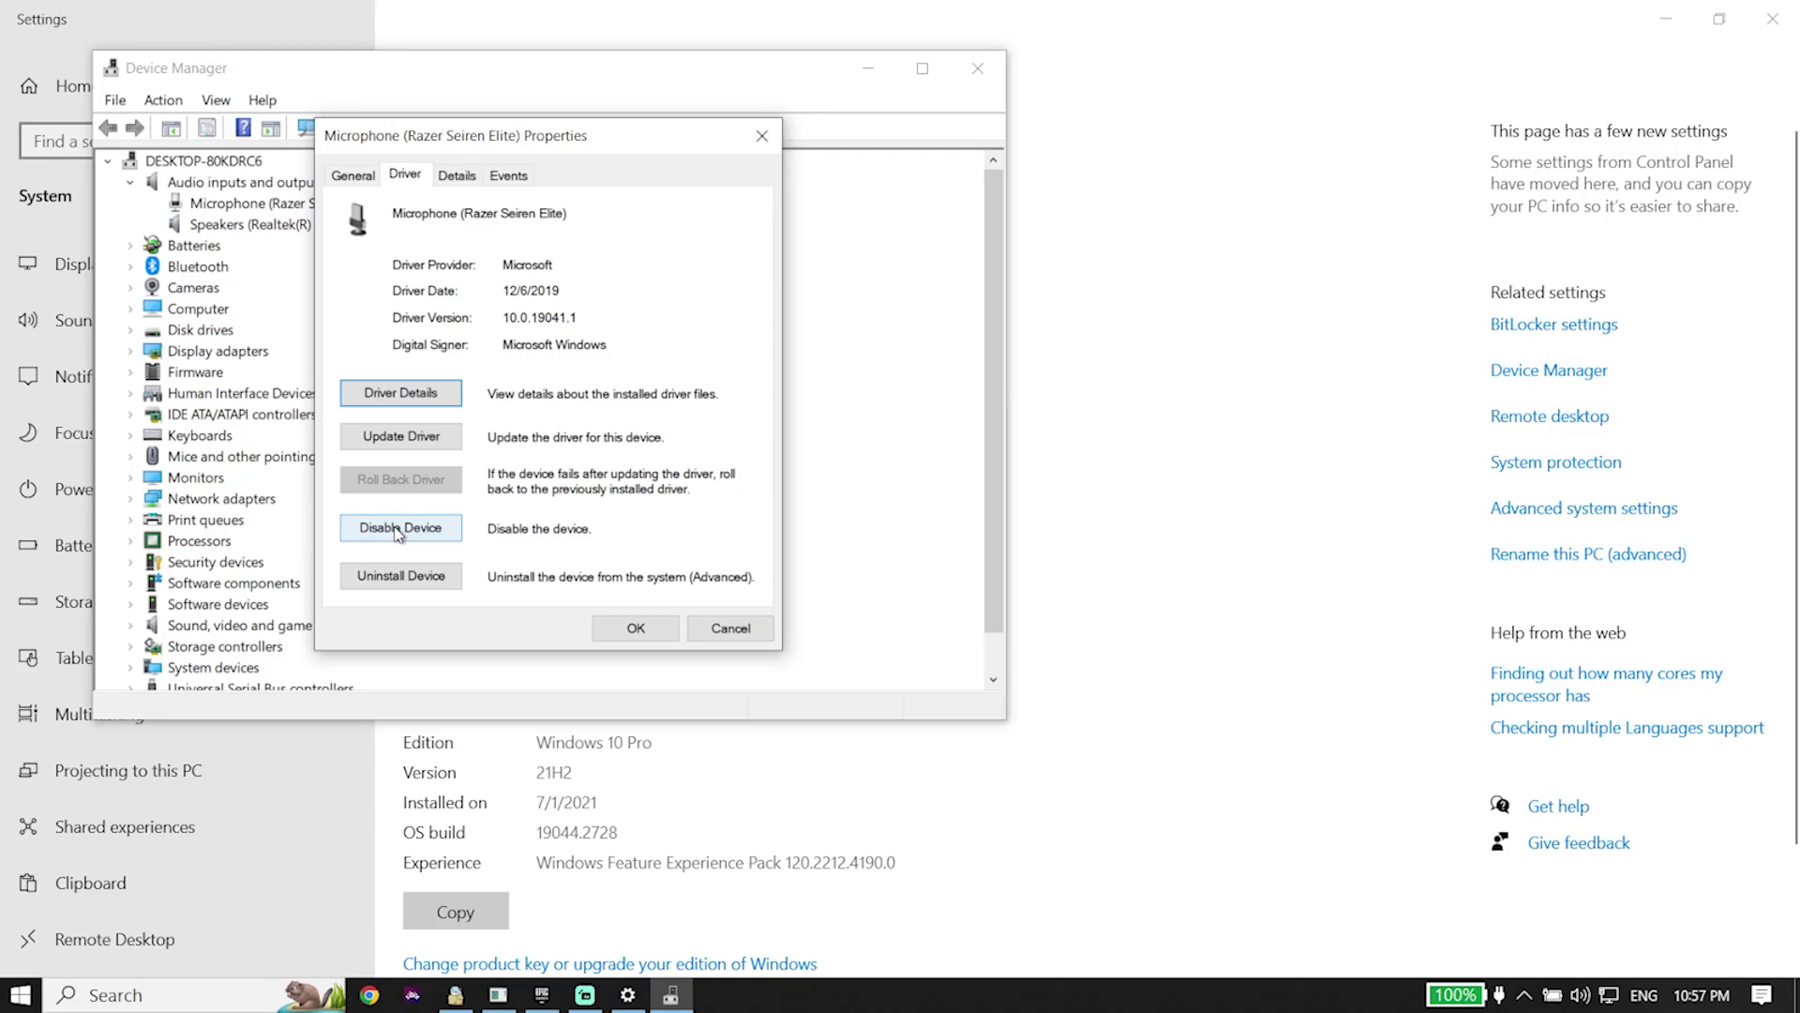
{"action": "left_click", "coordinate": [730, 627]}
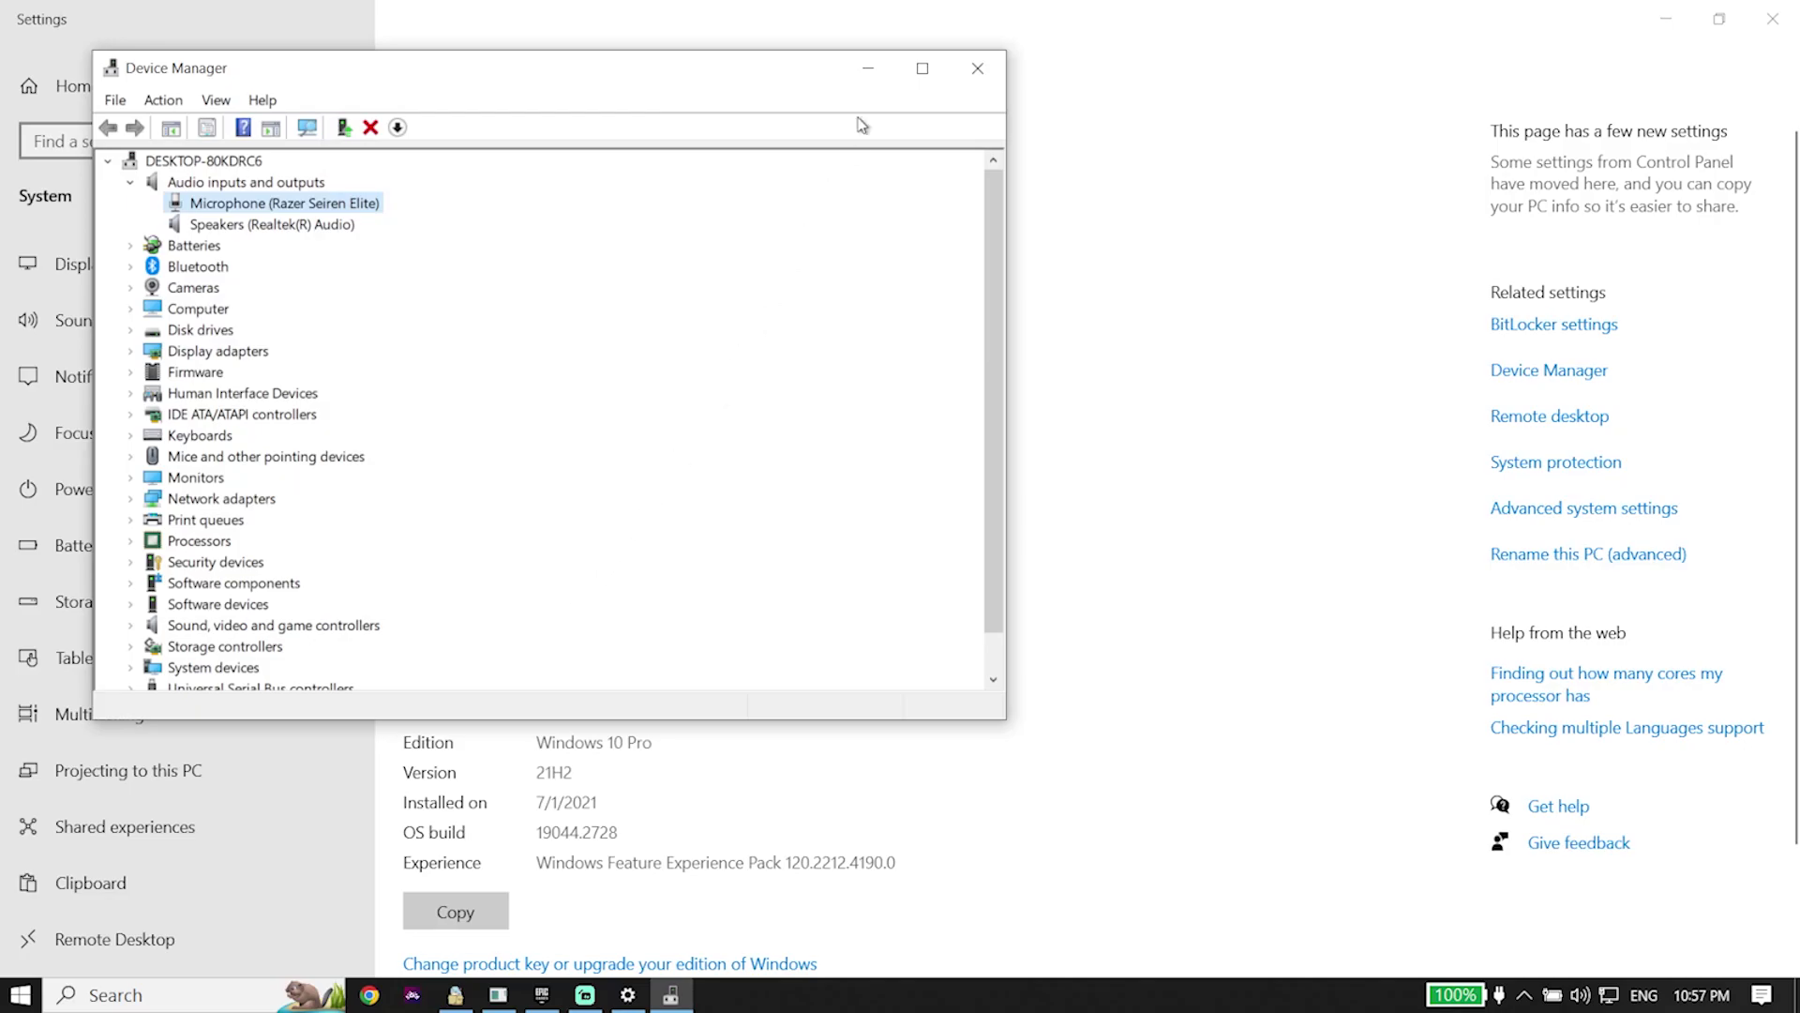
{"action": "left_click", "coordinate": [976, 68]}
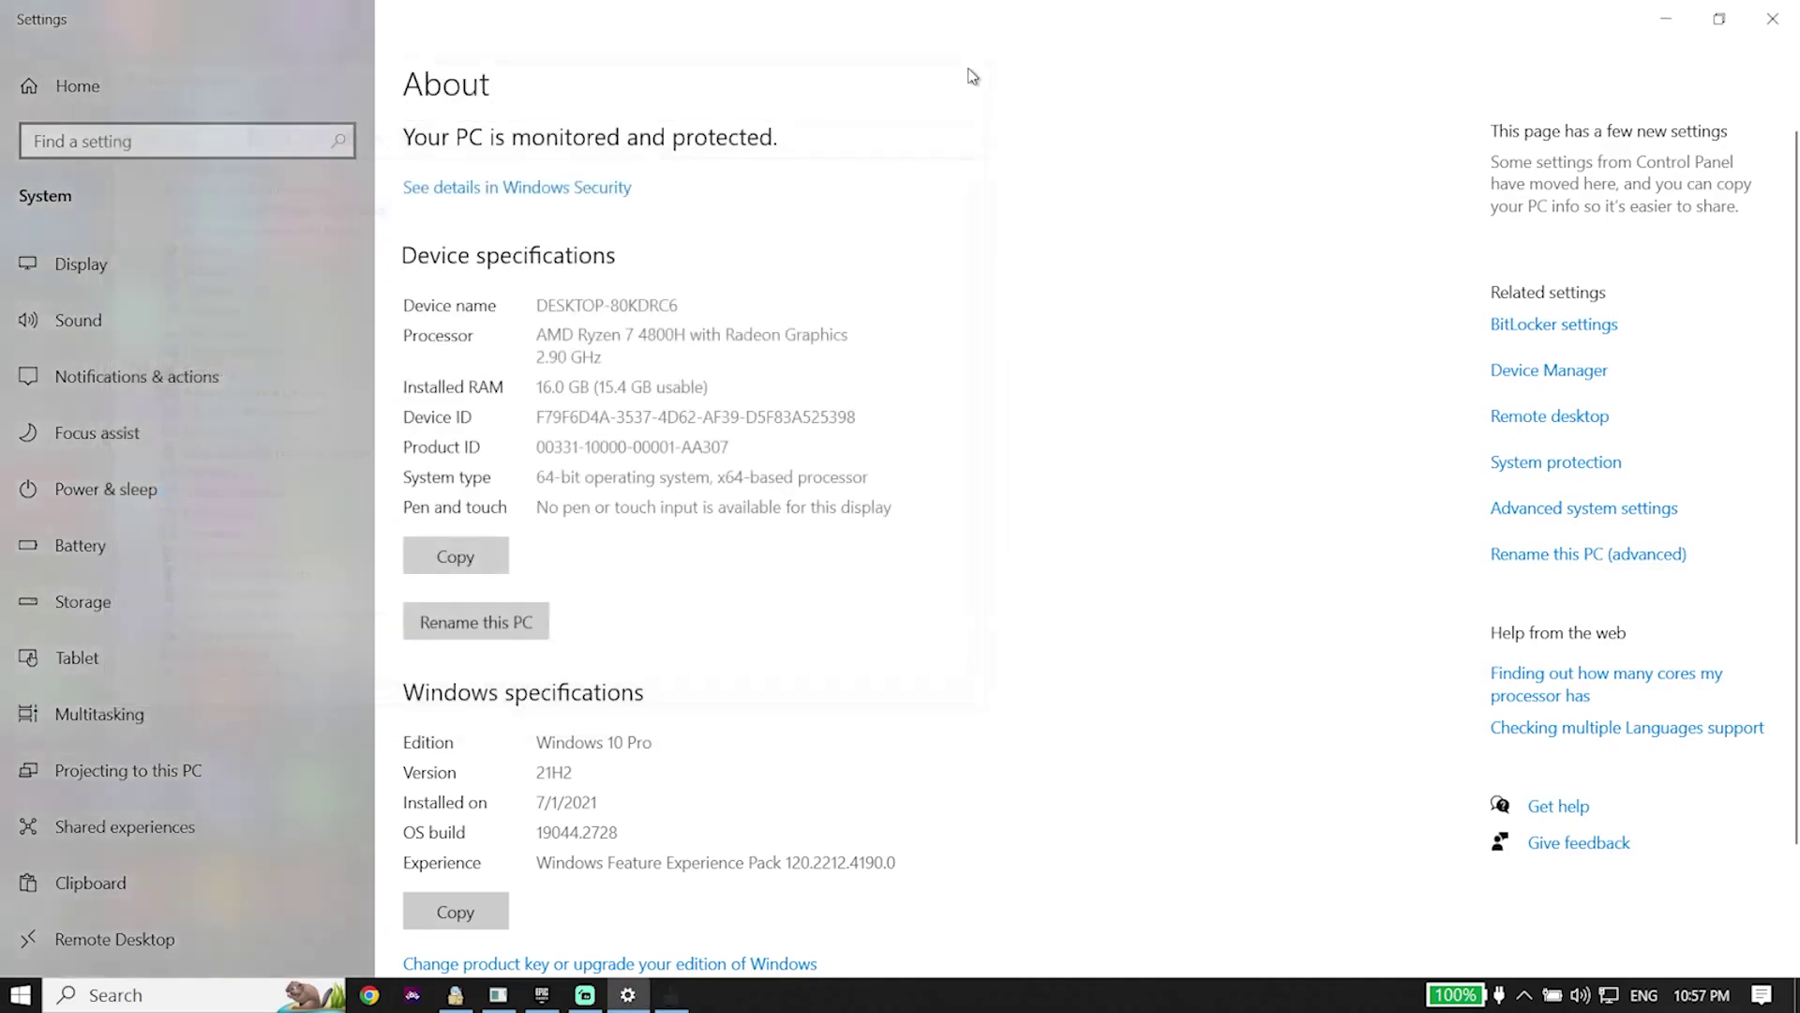
{"action": "left_click", "coordinate": [1772, 18]}
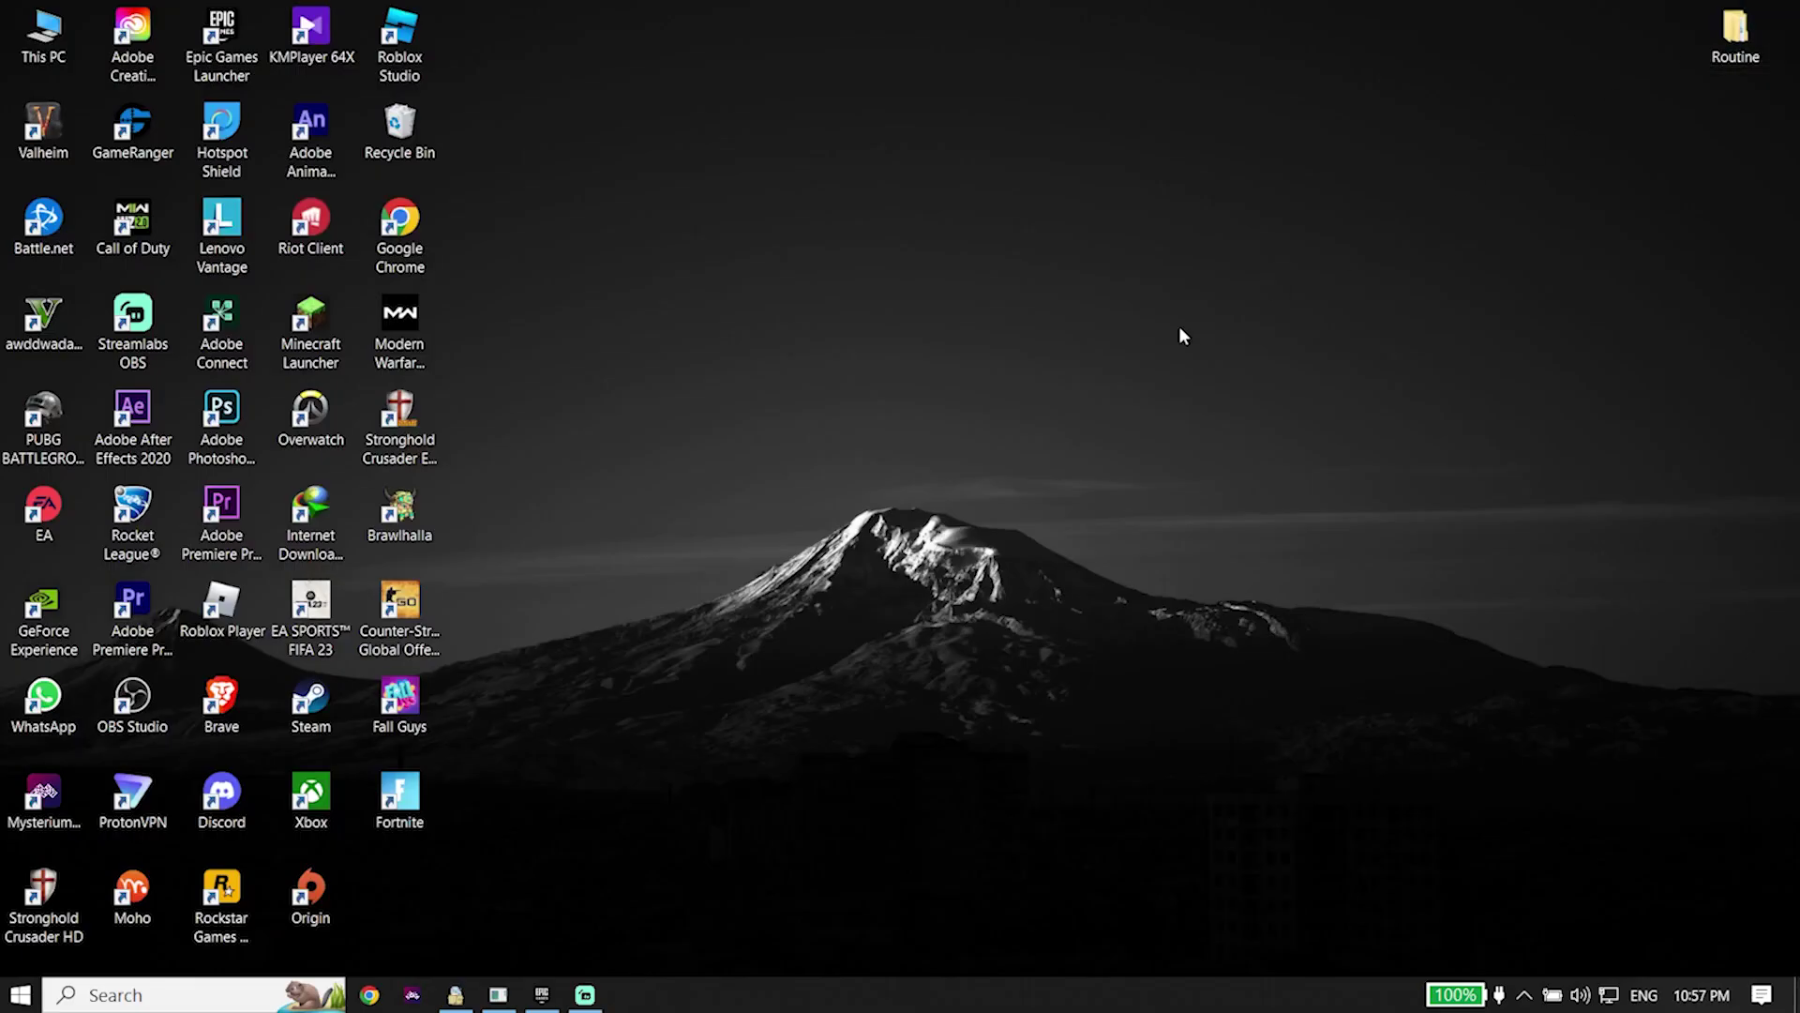
Step: Switch to the Epic Games Launcher and open the game library
{"action": "left_click", "coordinate": [542, 994]}
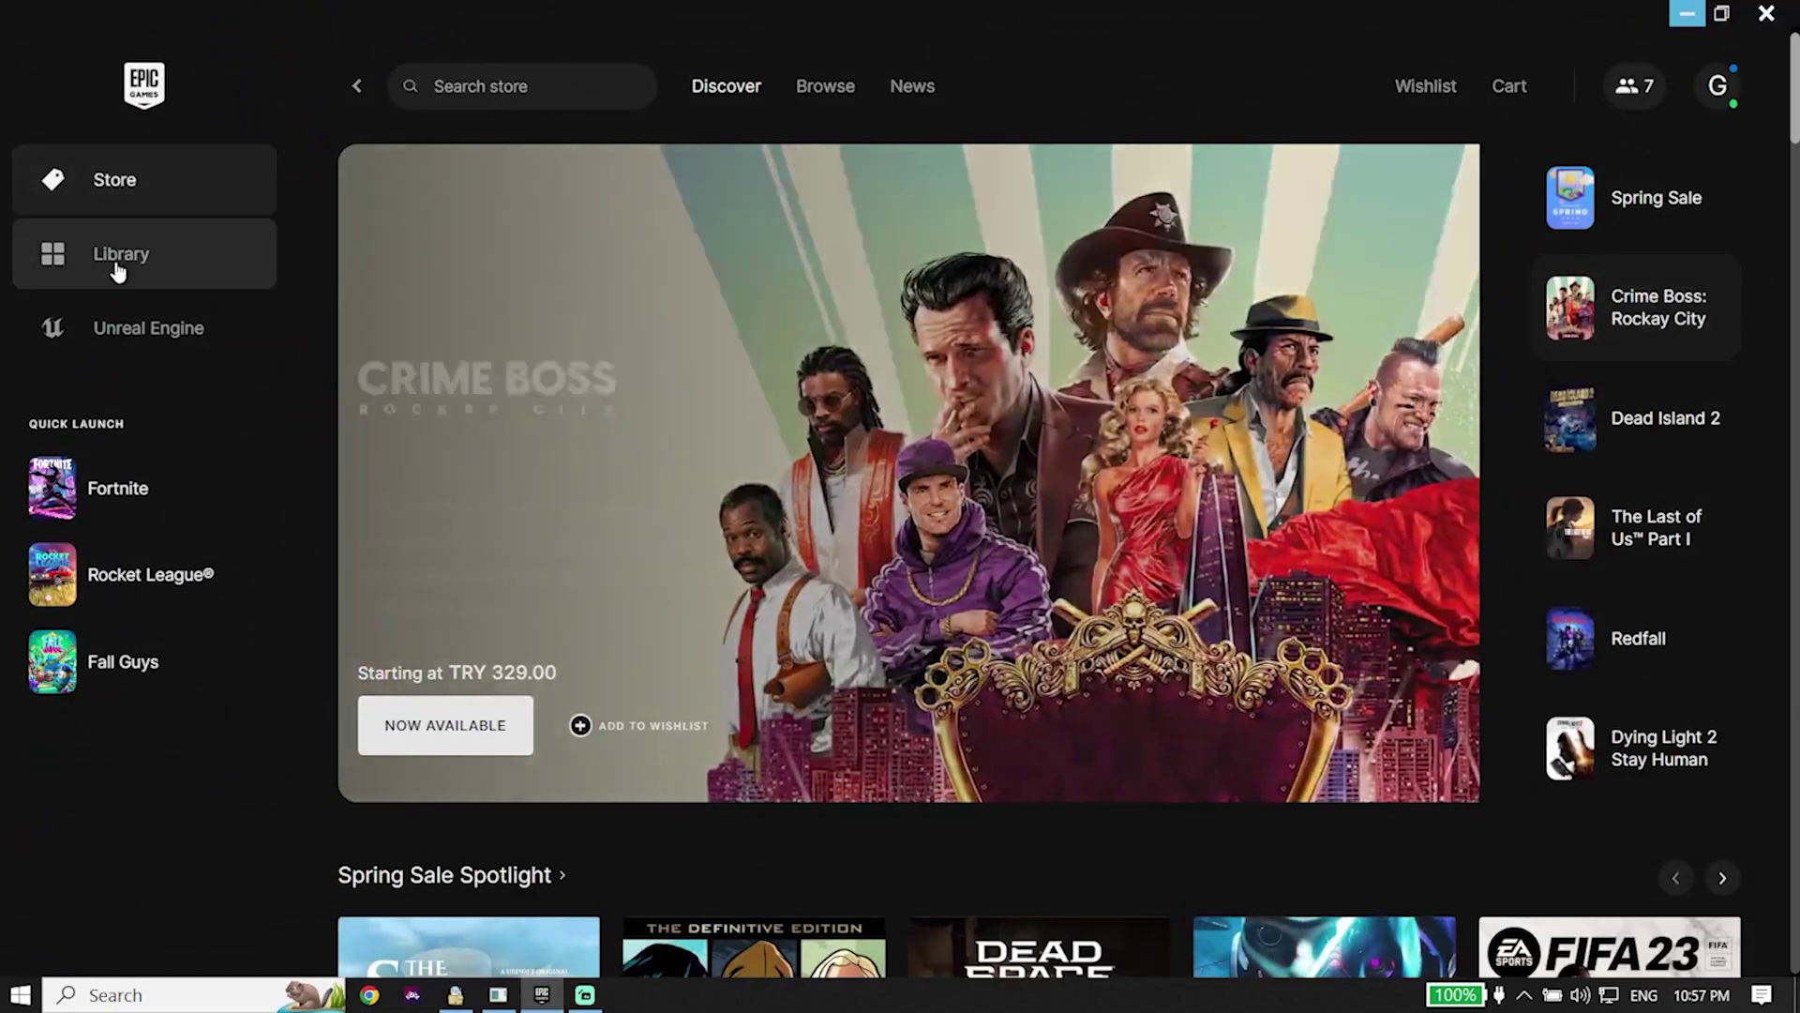
{"action": "left_click", "coordinate": [118, 271]}
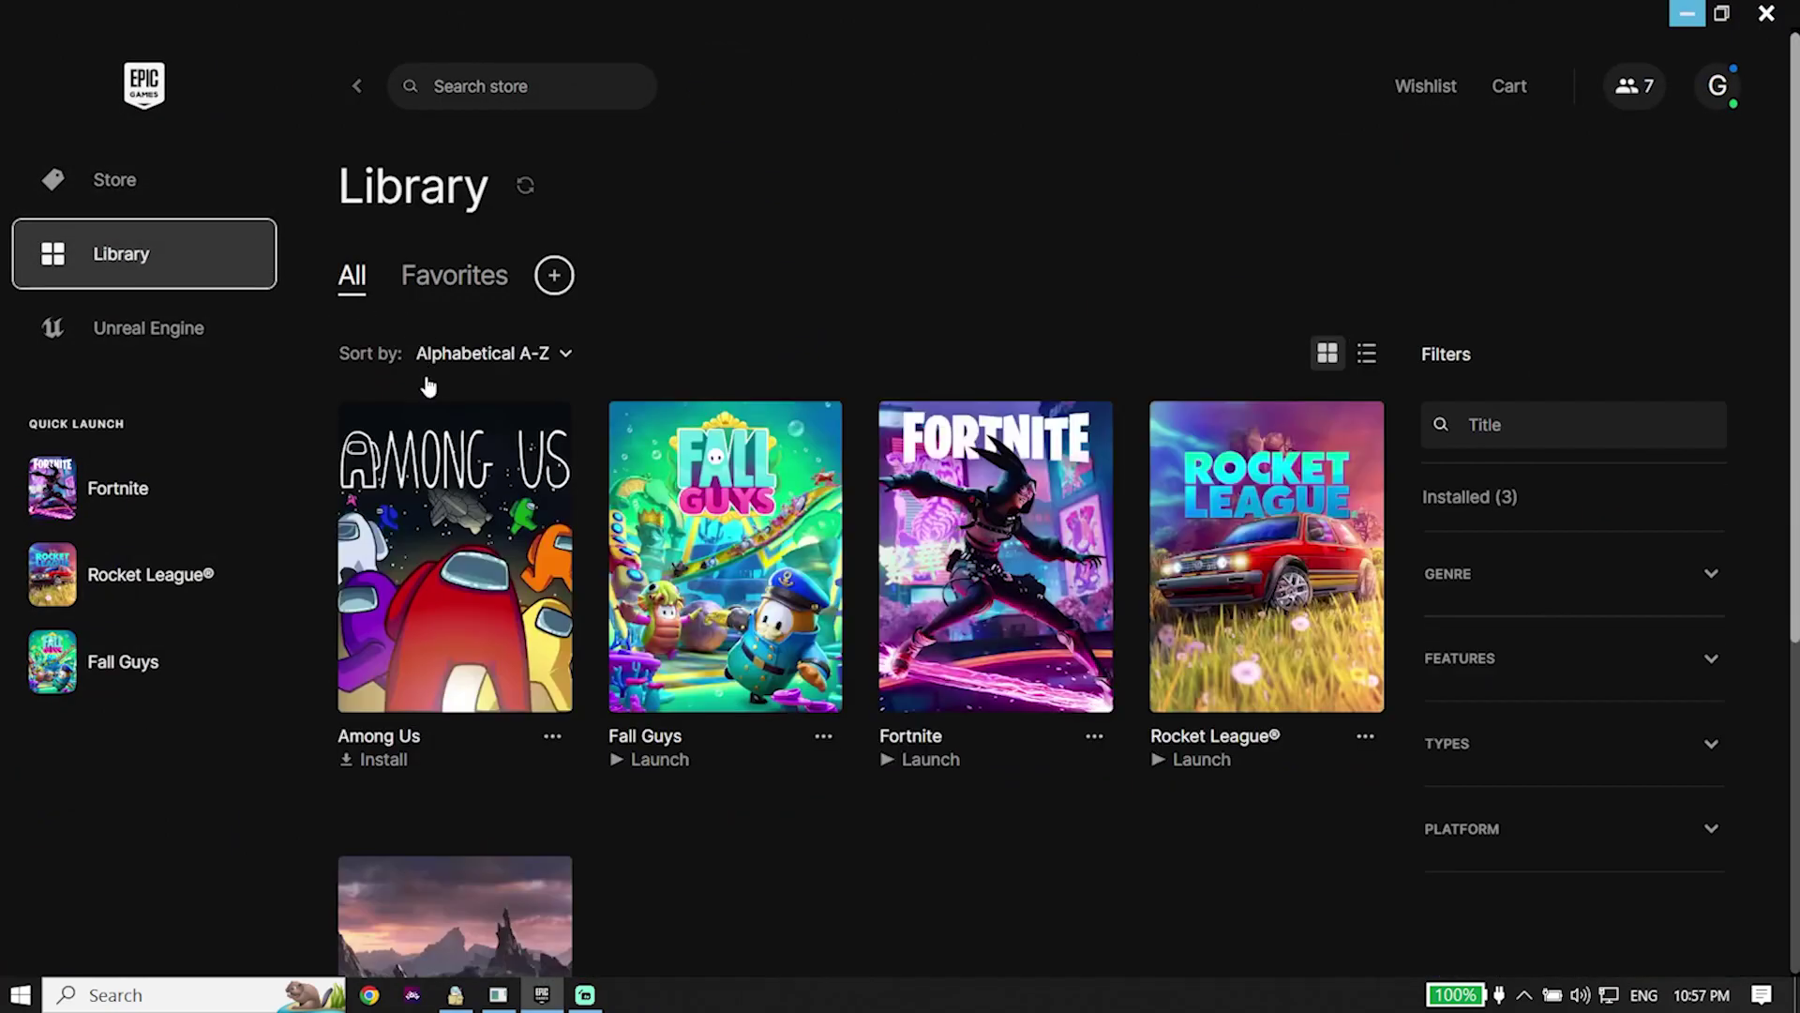